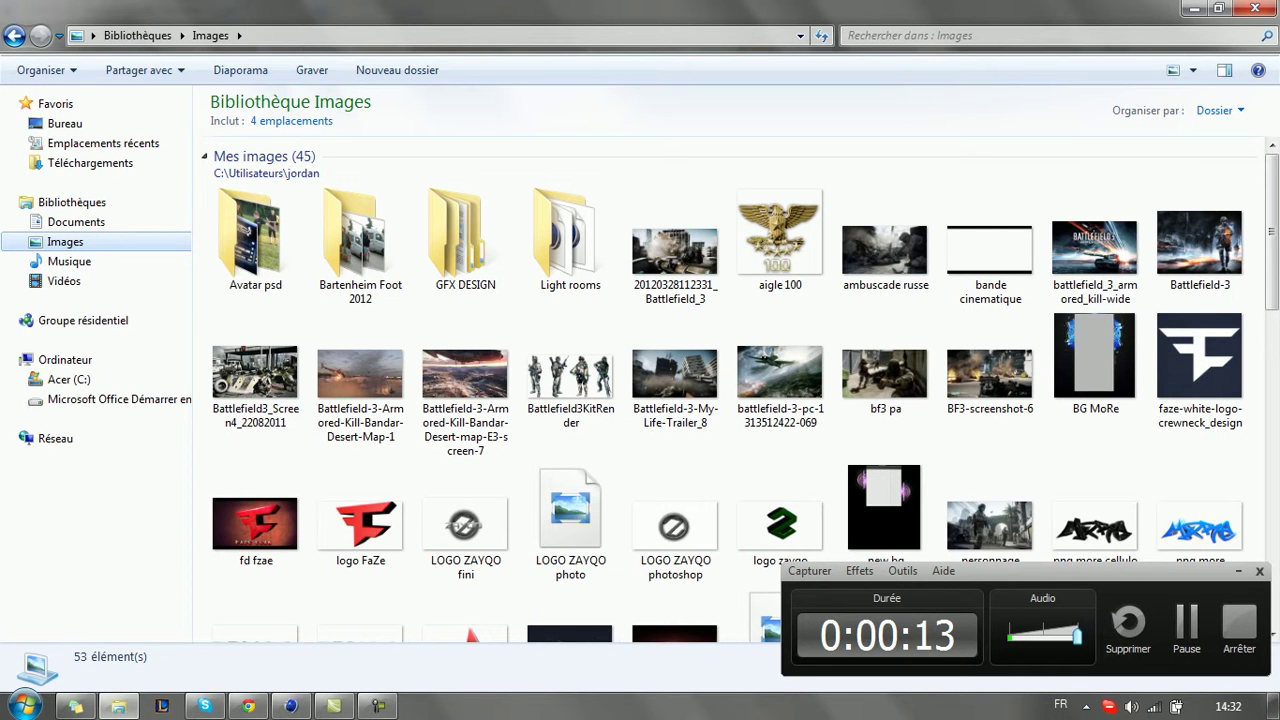
Find the image "png pryqo" in the Images library and open it for viewing.
scroll(1200, 500, "down", 1)
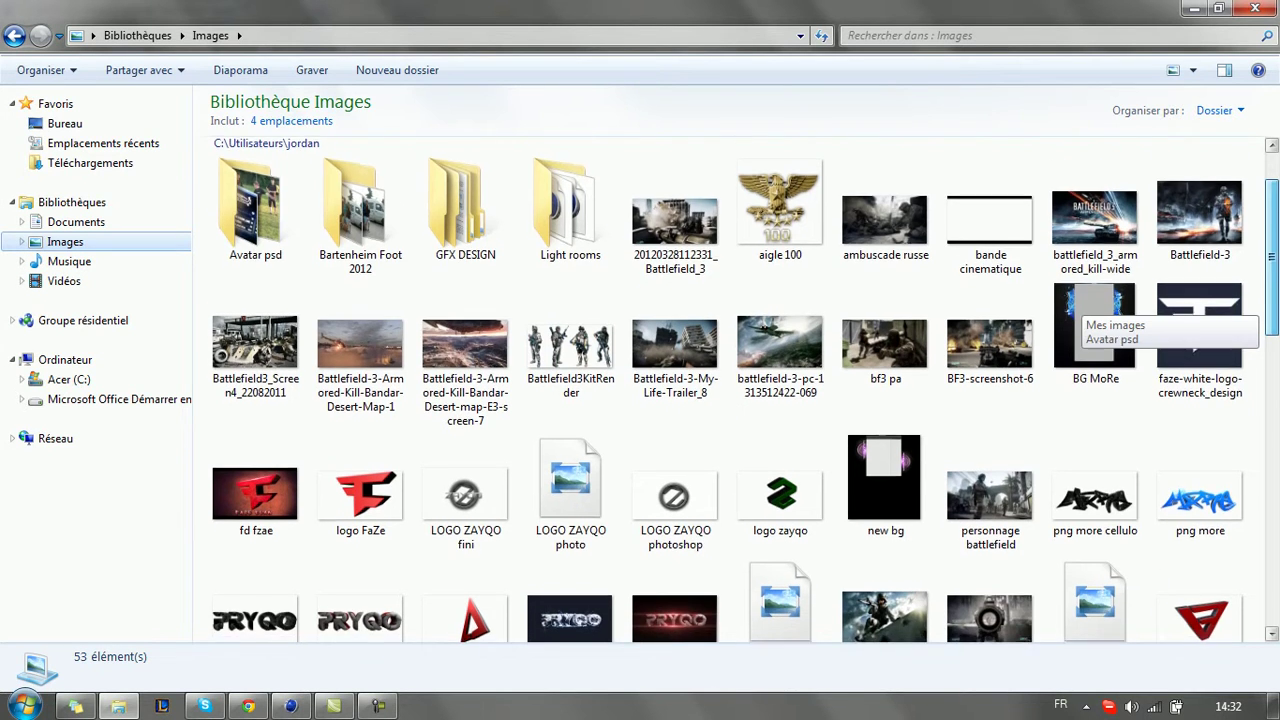
scroll(1080, 300, "down", 5)
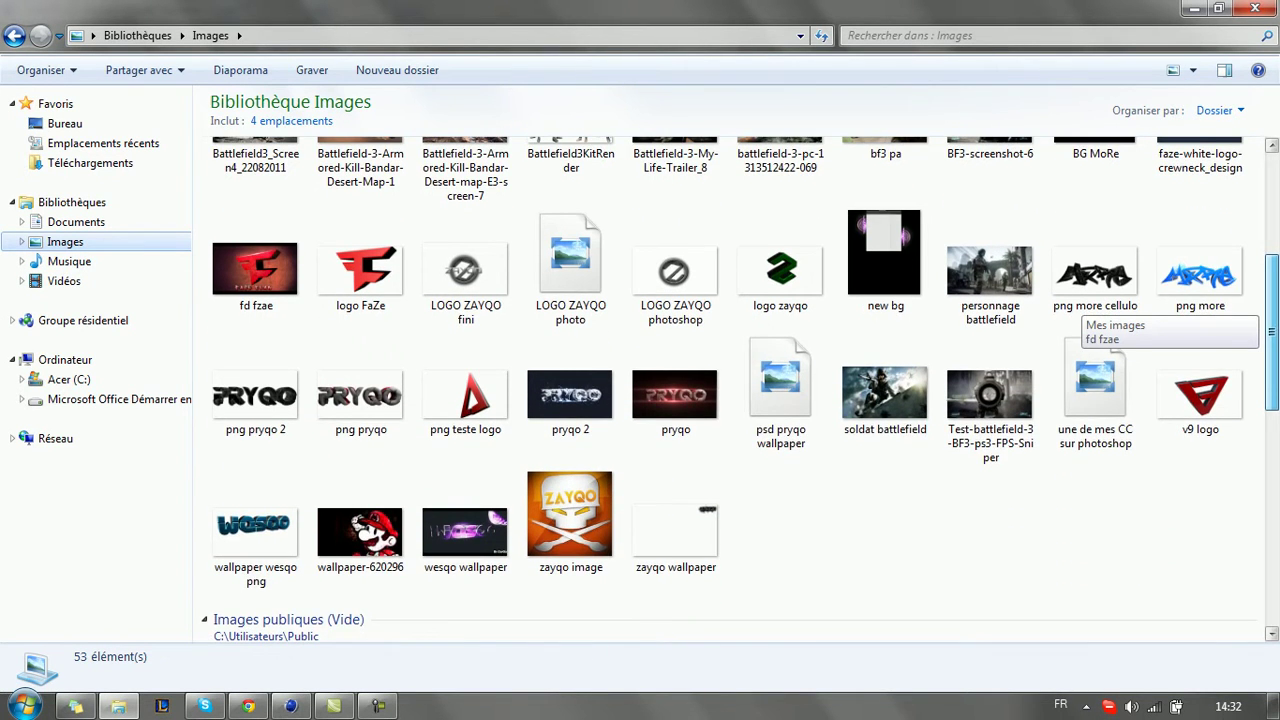
scroll(1080, 310, "up", 2)
scroll(1080, 310, "up", 3)
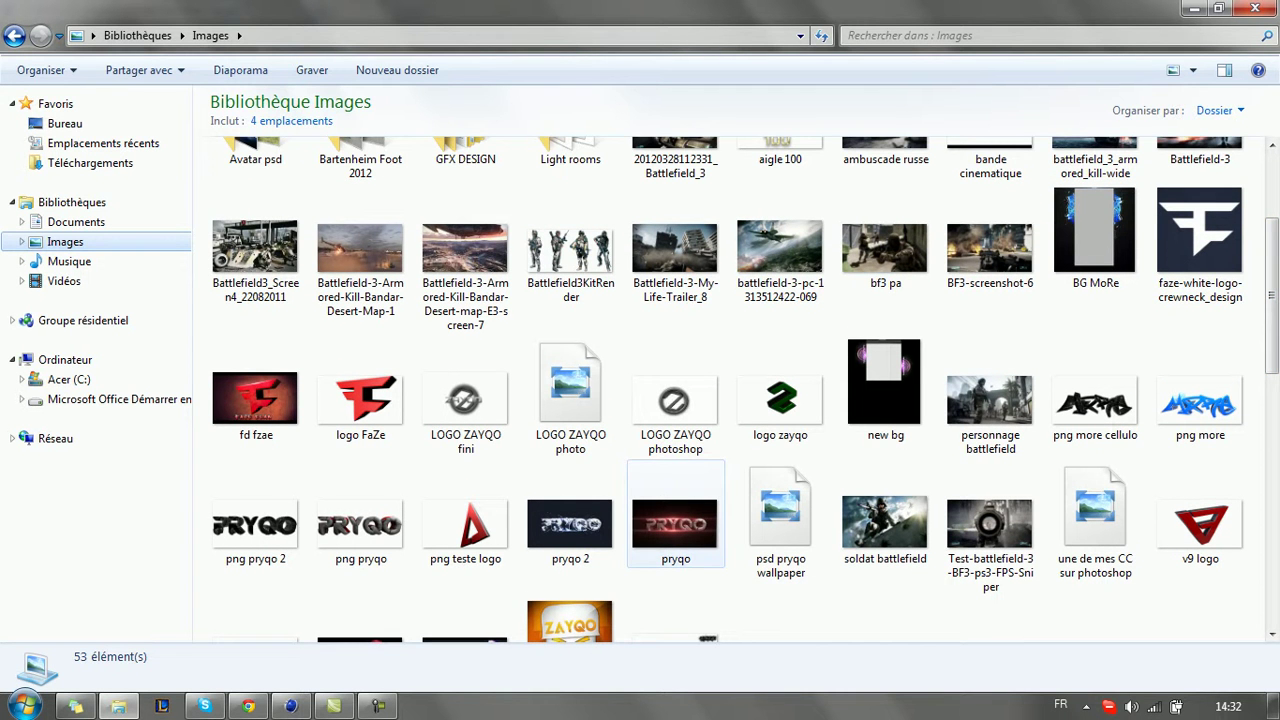
scroll(1085, 310, "up", 1)
left_click_drag(1272, 287, 1272, 332)
left_click(361, 394)
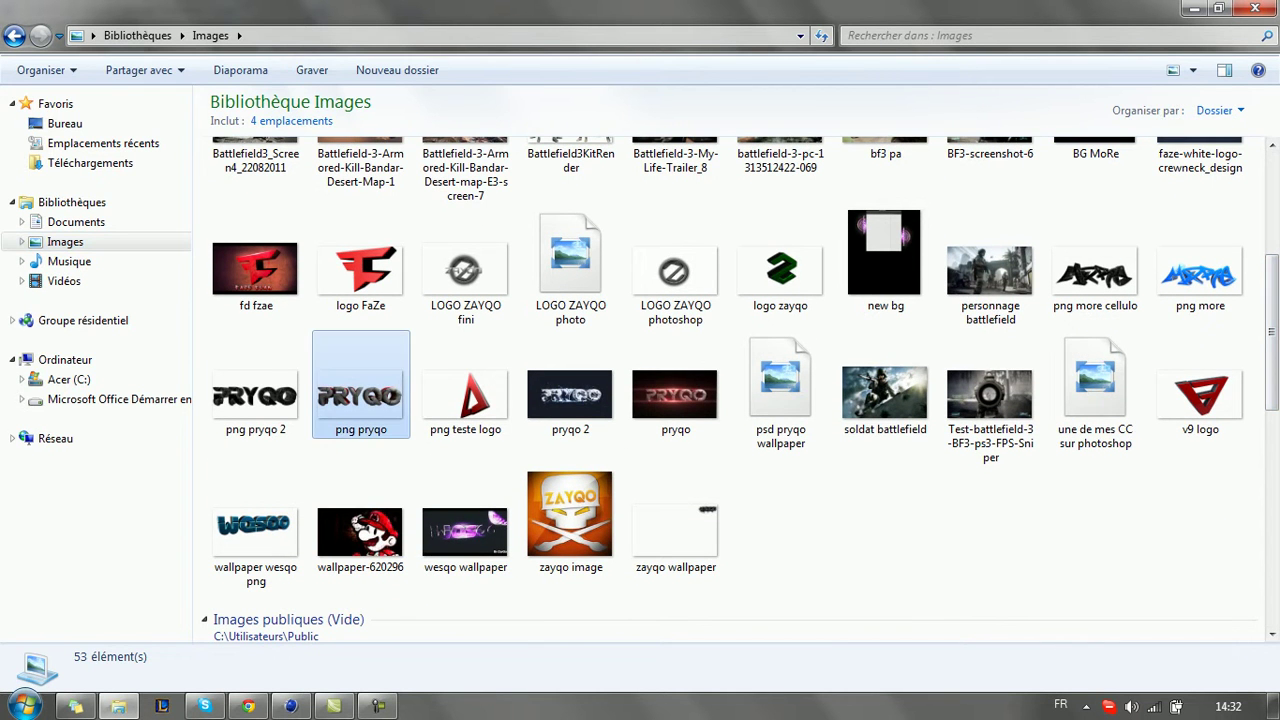
double_click(361, 394)
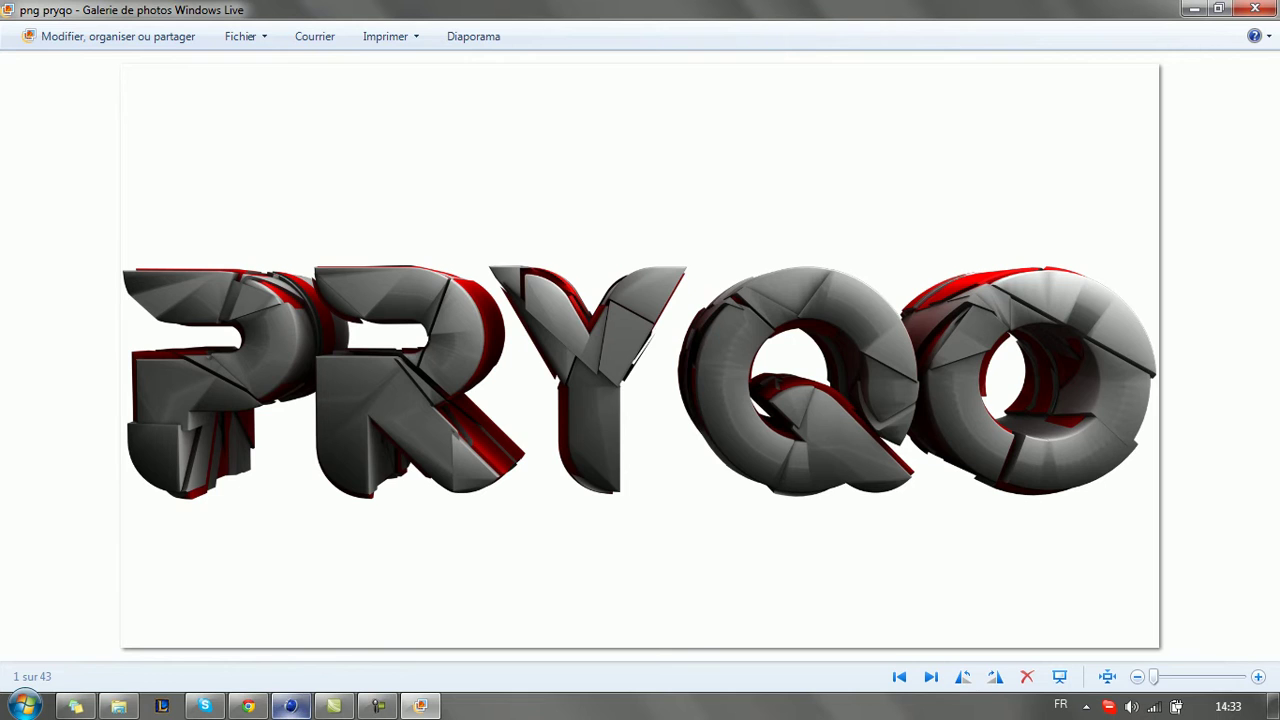
Switch to CINEMA 4D and add a MoText object with a depth of 120.
left_click(290, 706)
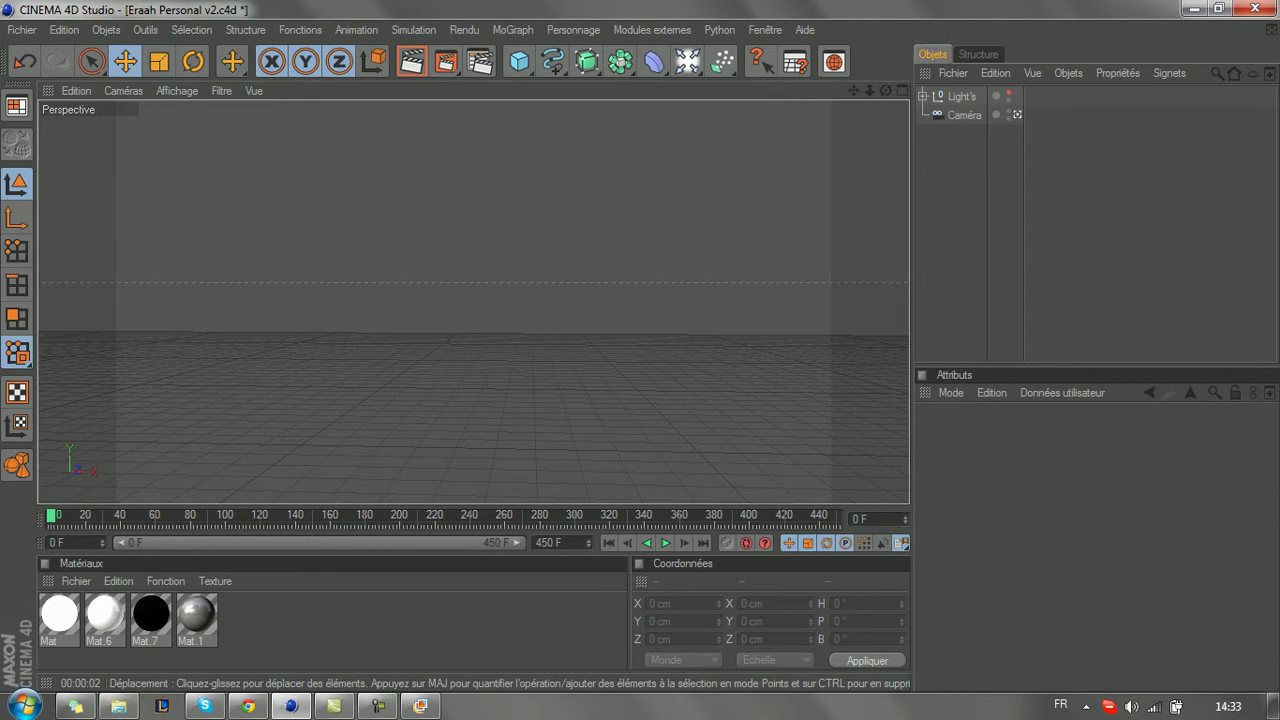
left_click(513, 30)
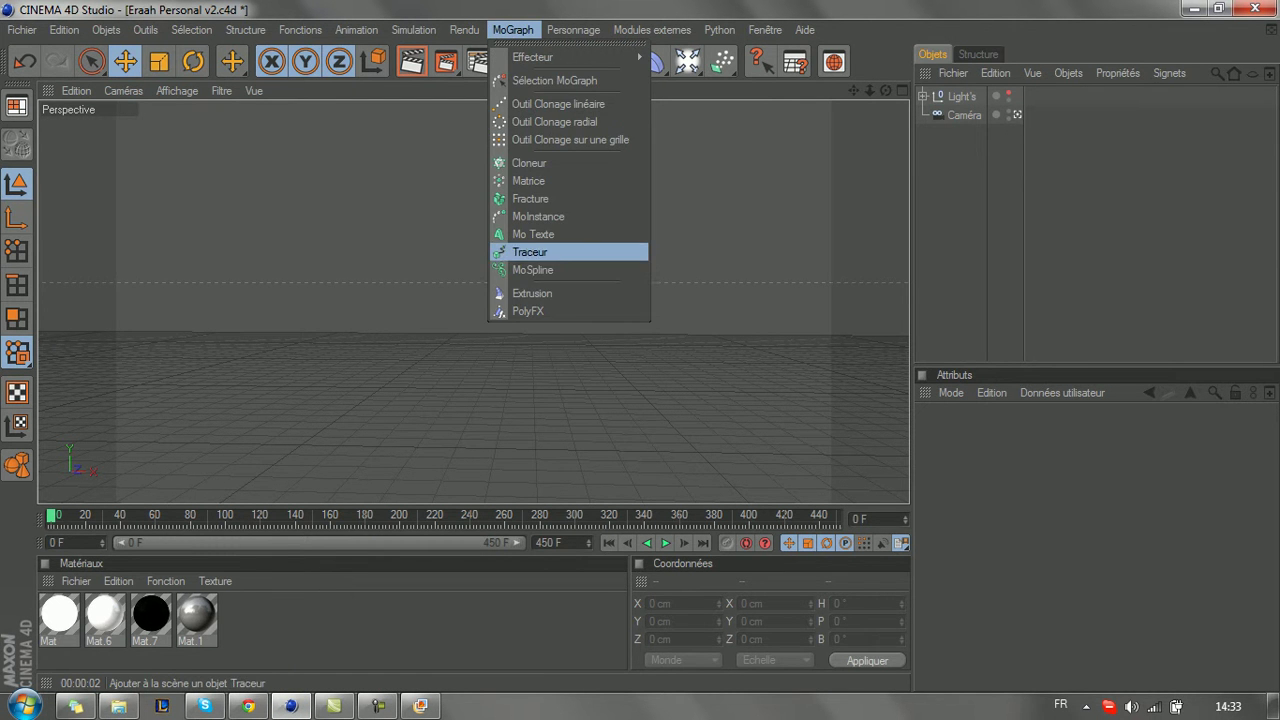
left_click(537, 234)
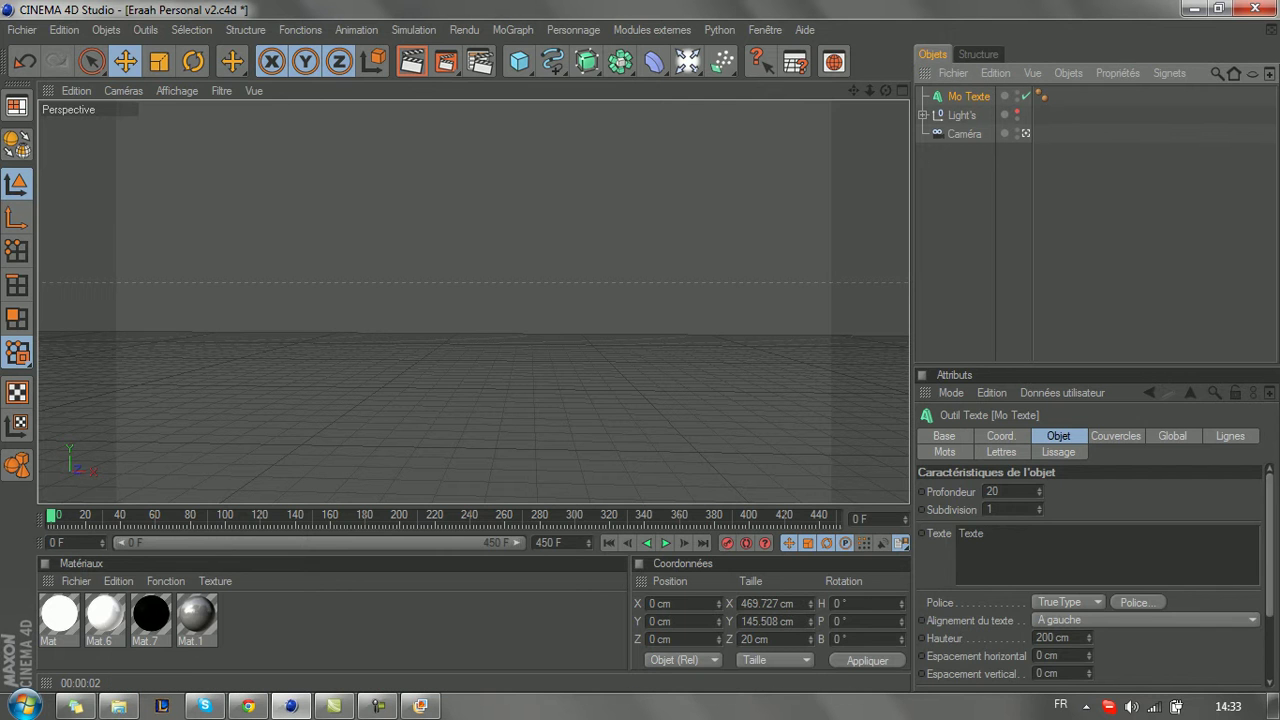
left_click_drag(1002, 492, 985, 492)
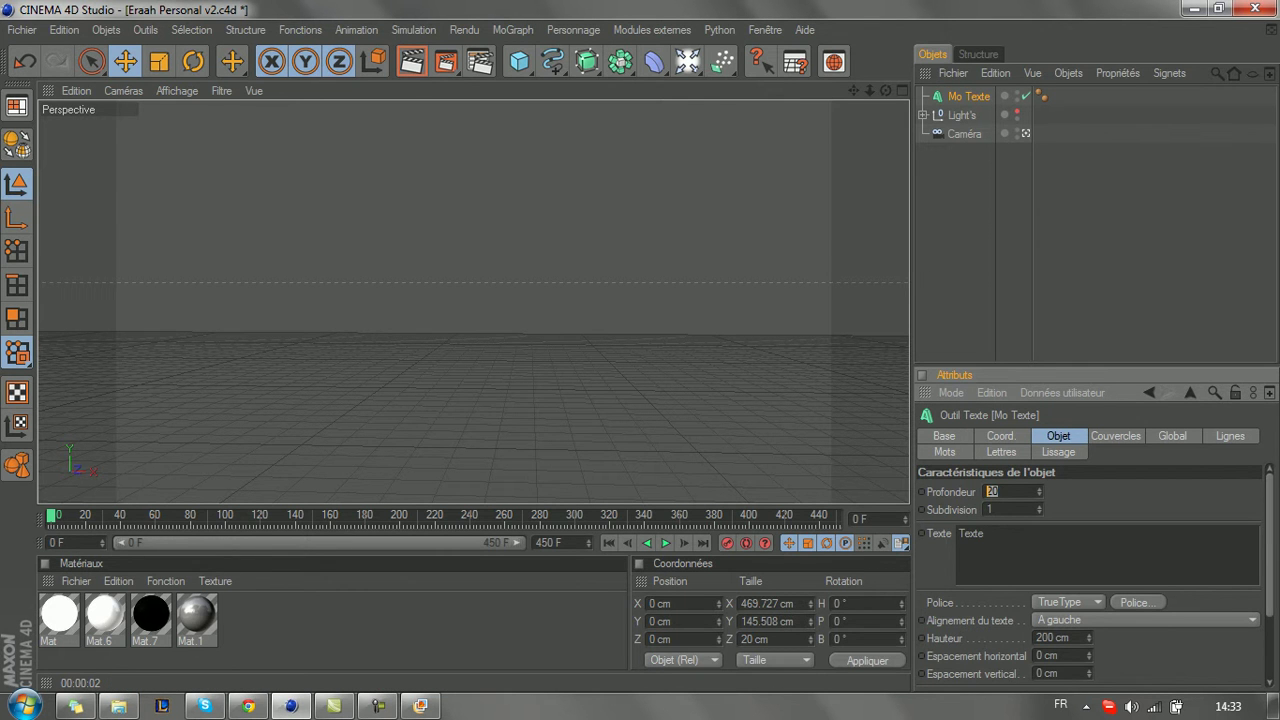
type("120")
key("Tab")
Replace the MoText object's default text with "TuTo".
key("Tab")
key("BackSpace")
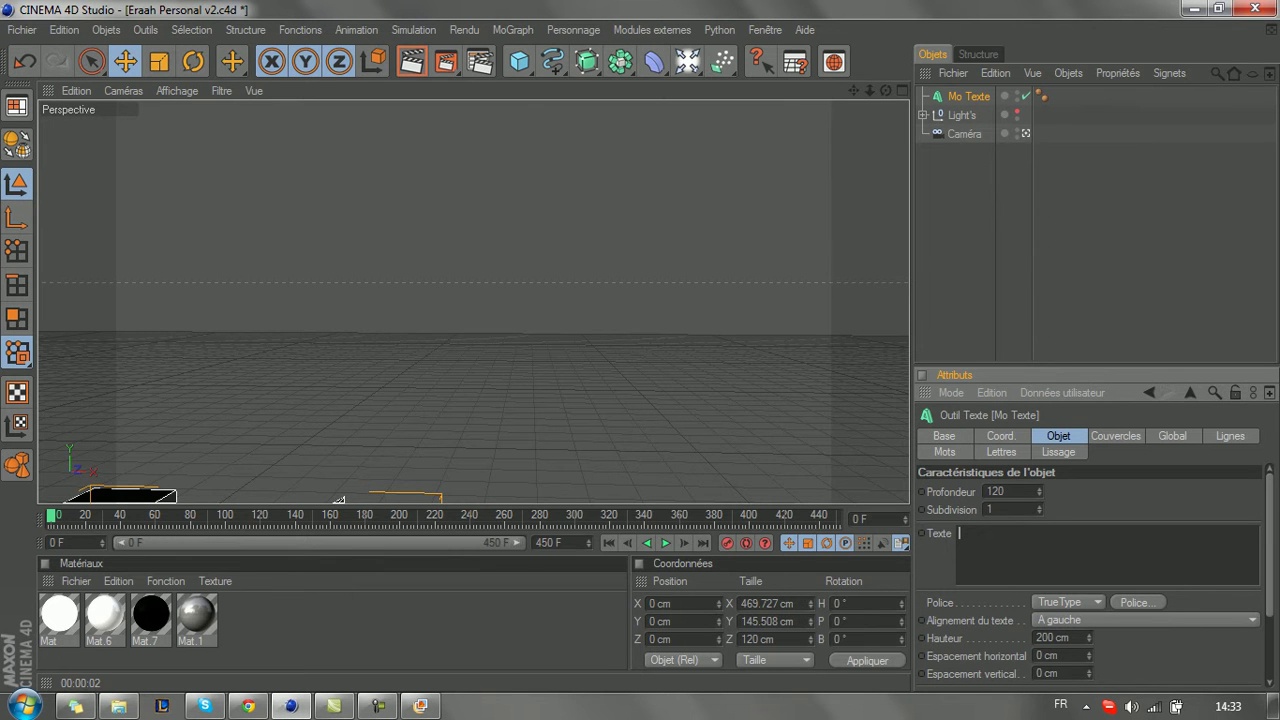
key("Caps_Lock")
type("T")
key("Caps_Lock")
type("u")
key("Caps_Lock")
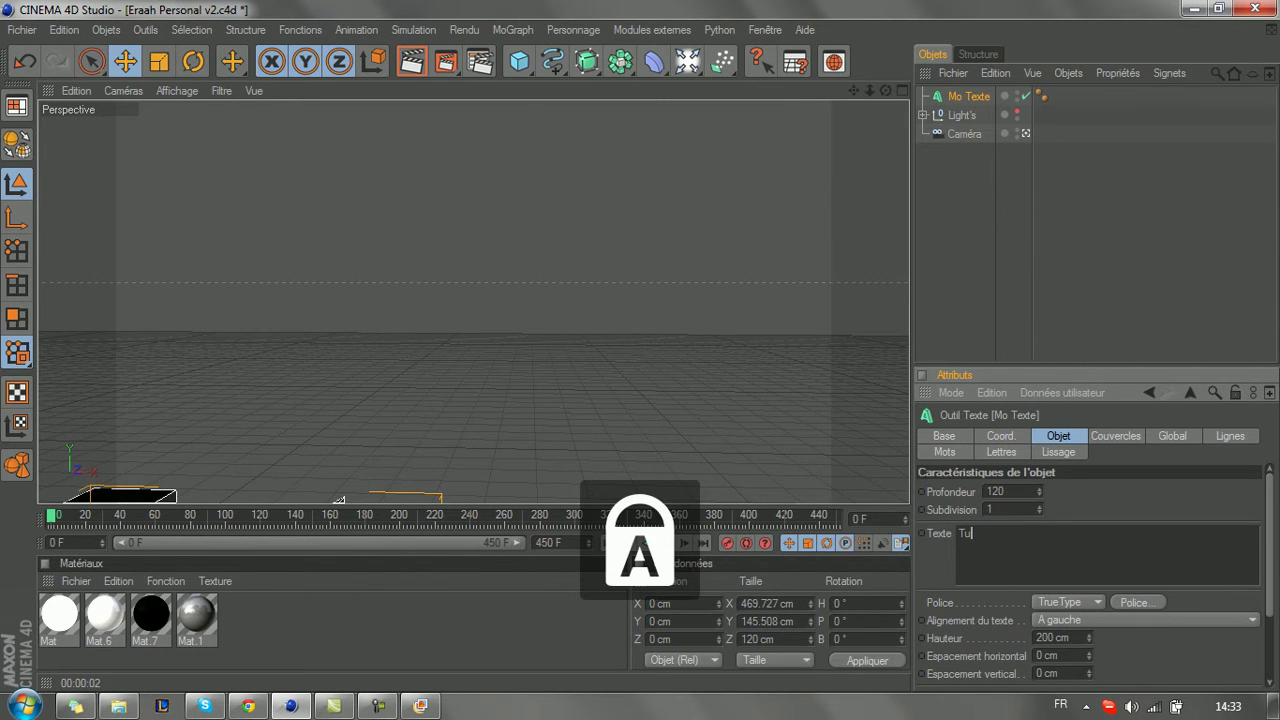
key("Caps_Lock")
type("t")
key("Caps_Lock")
key("BackSpace")
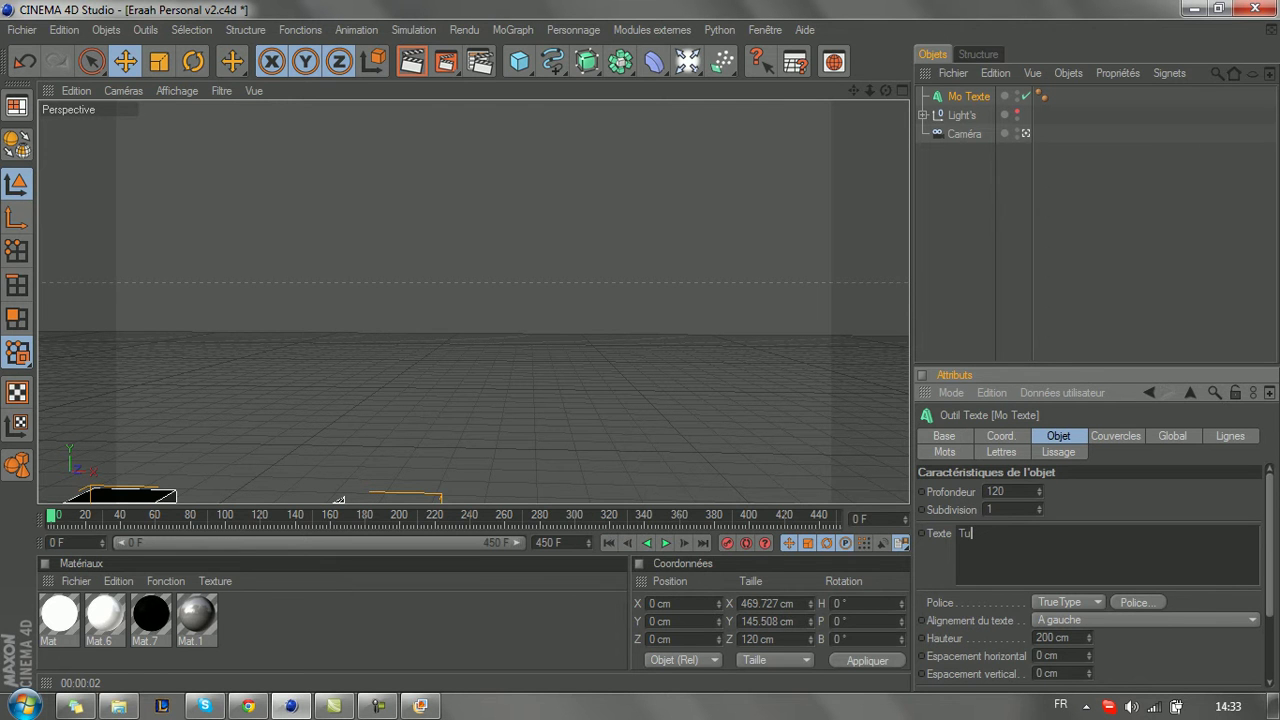
type("T")
key("Caps_Lock")
type("o")
Change the text's font to Magmawave Caps in the Gras style.
left_click(1137, 602)
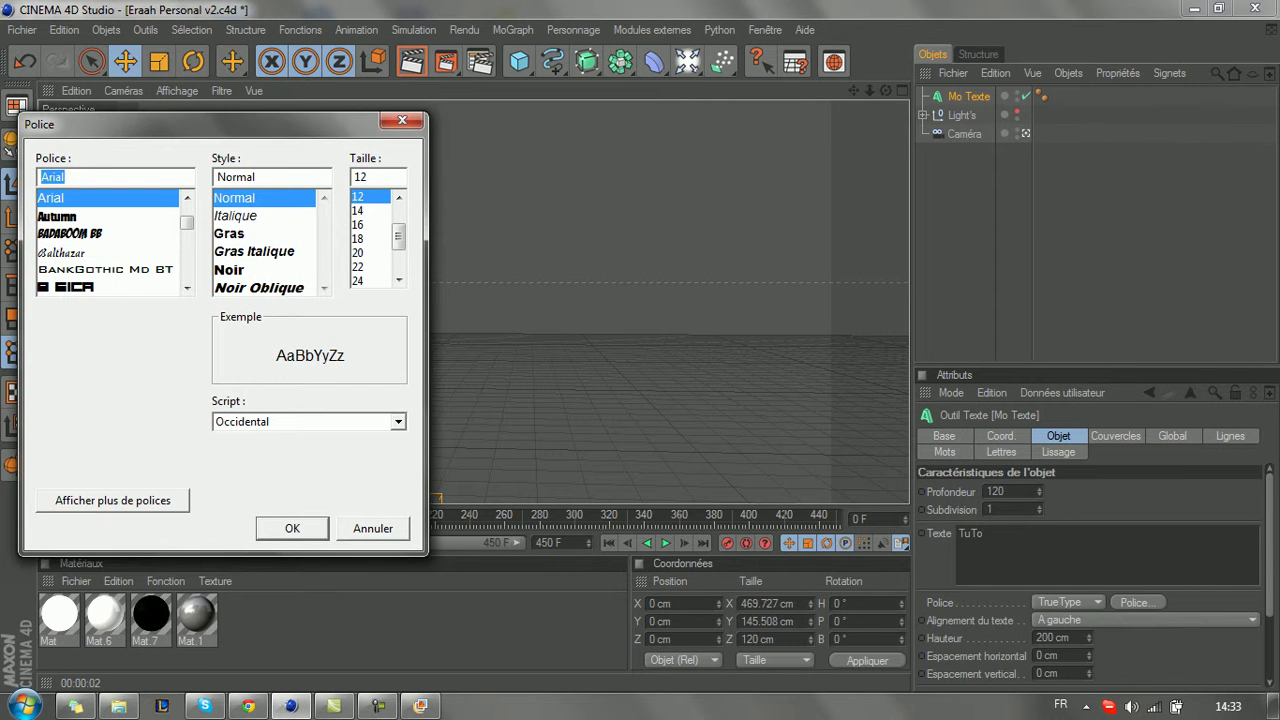
scroll(186, 238, "down", 15)
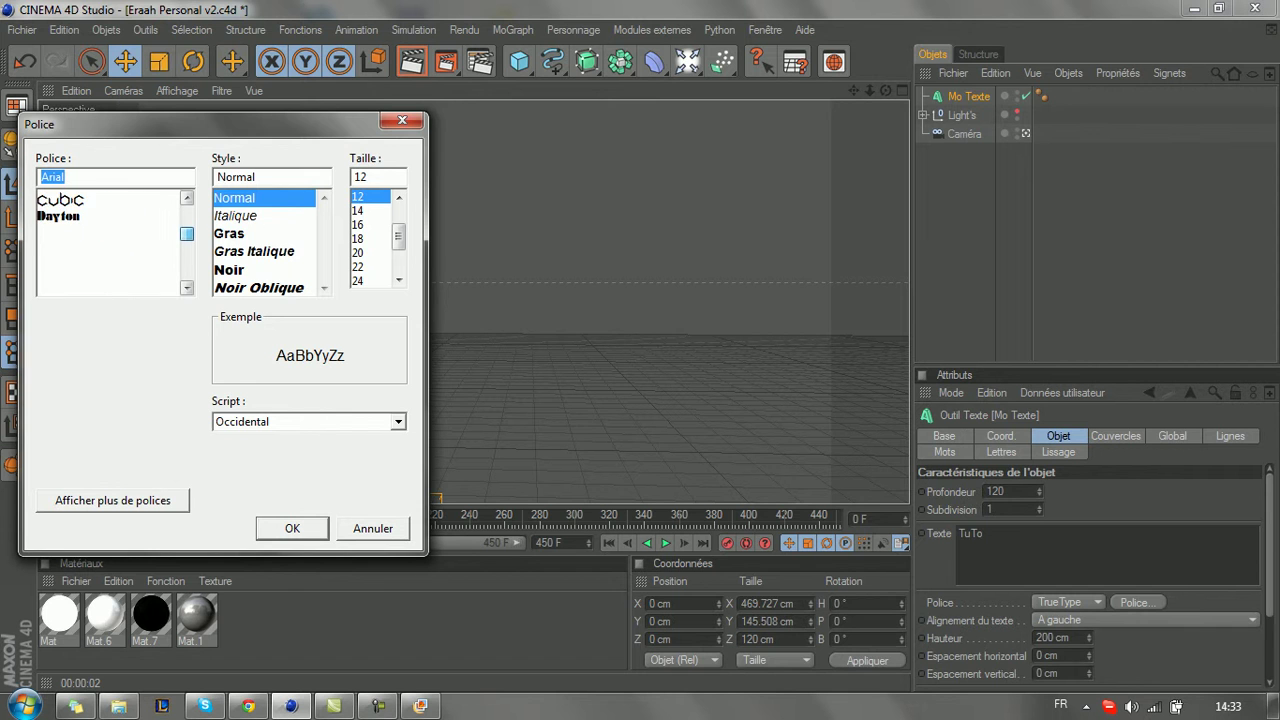
scroll(186, 238, "down", 1)
scroll(186, 238, "up", 2)
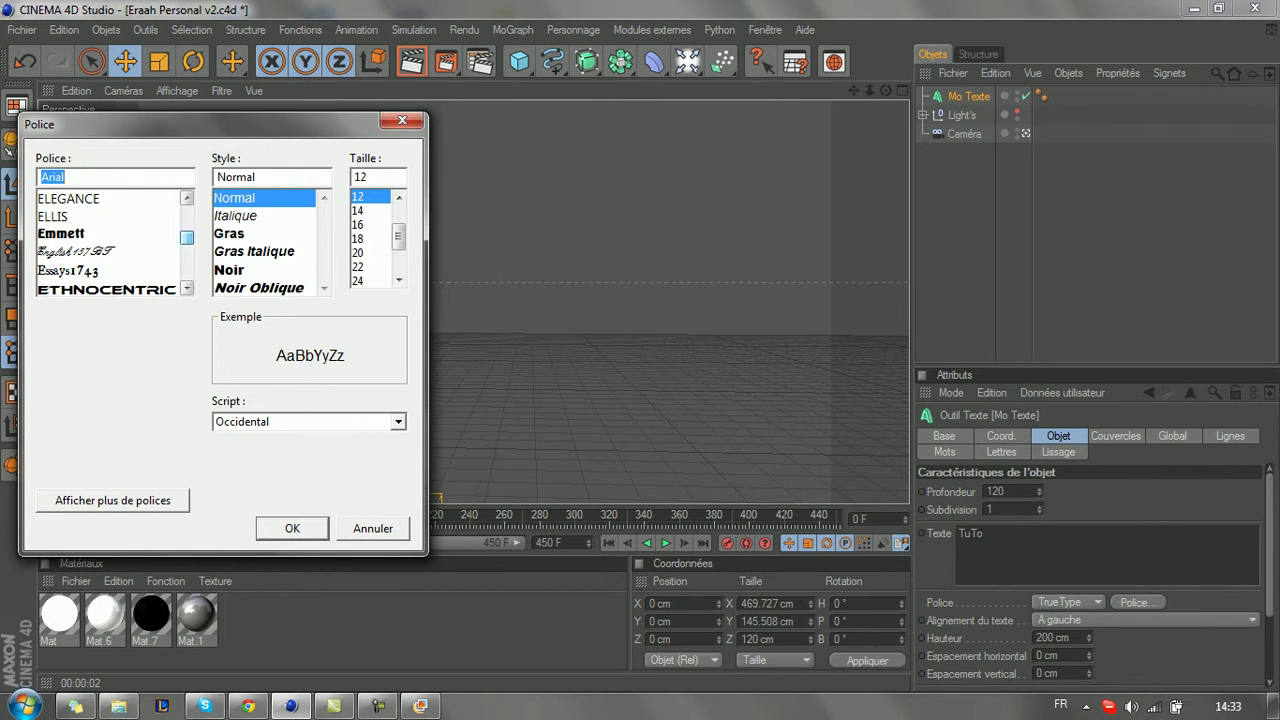
scroll(186, 238, "down", 10)
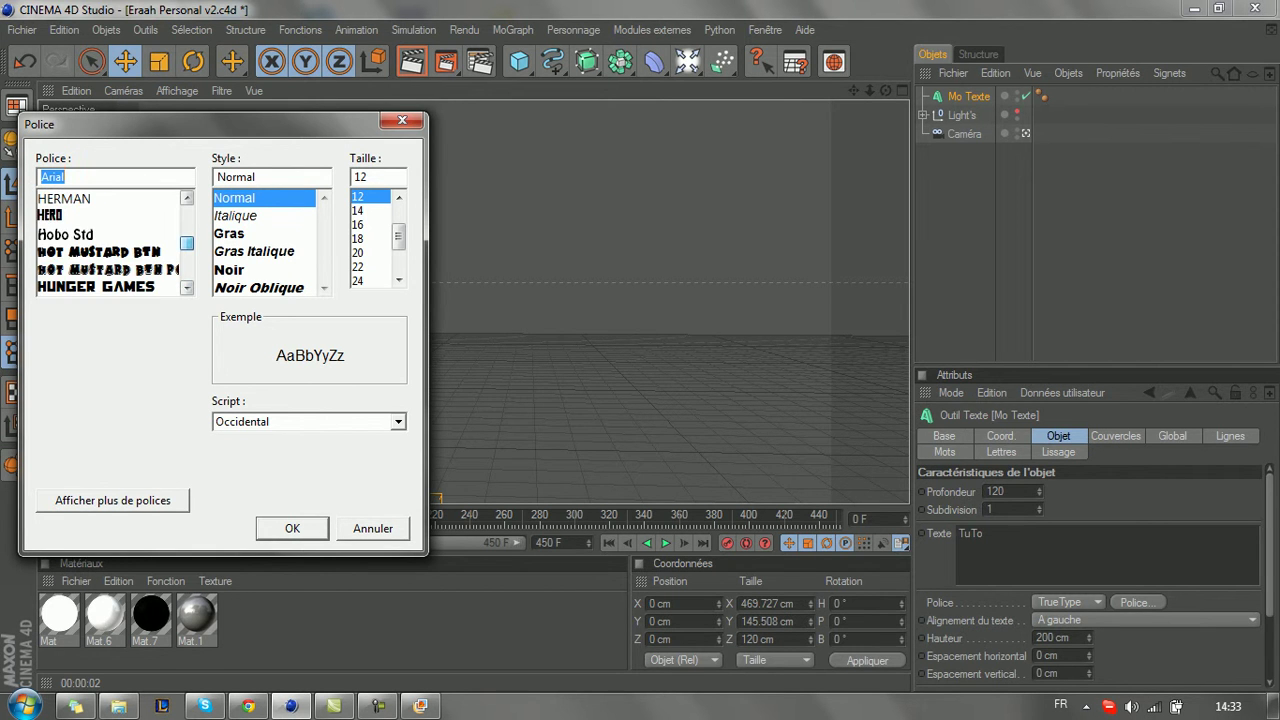
scroll(186, 243, "down", 15)
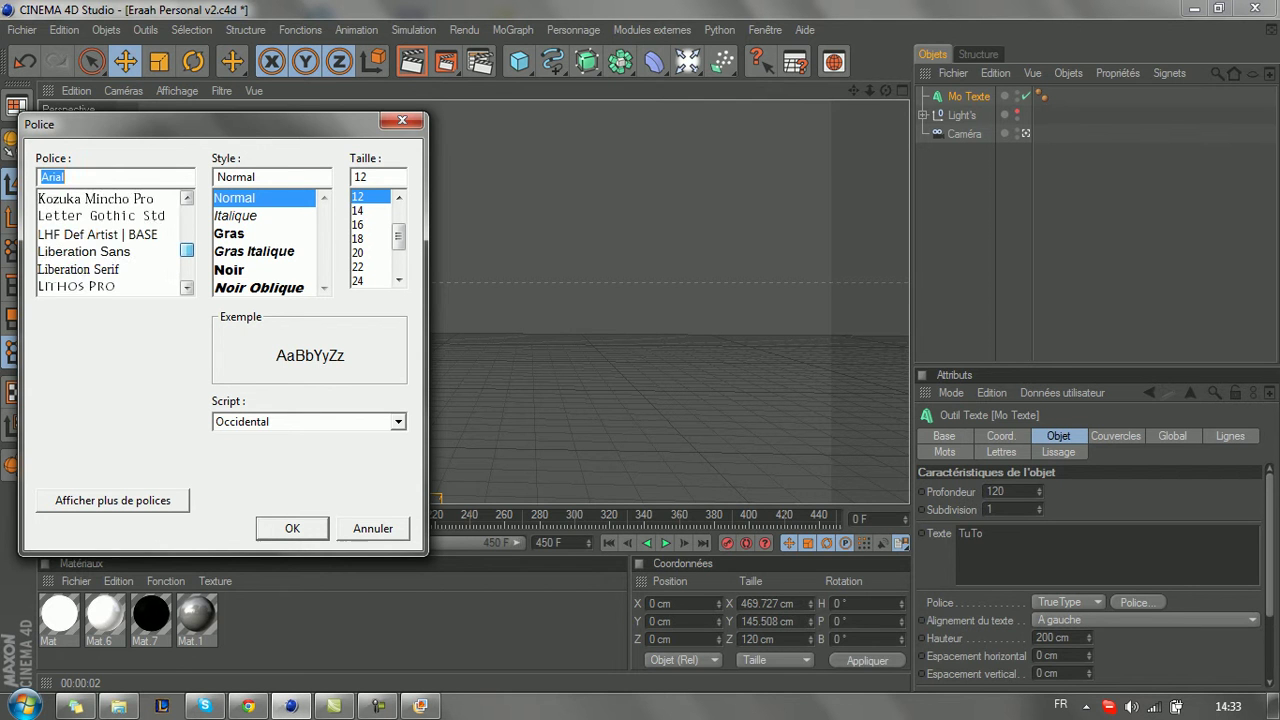
scroll(186, 243, "down", 12)
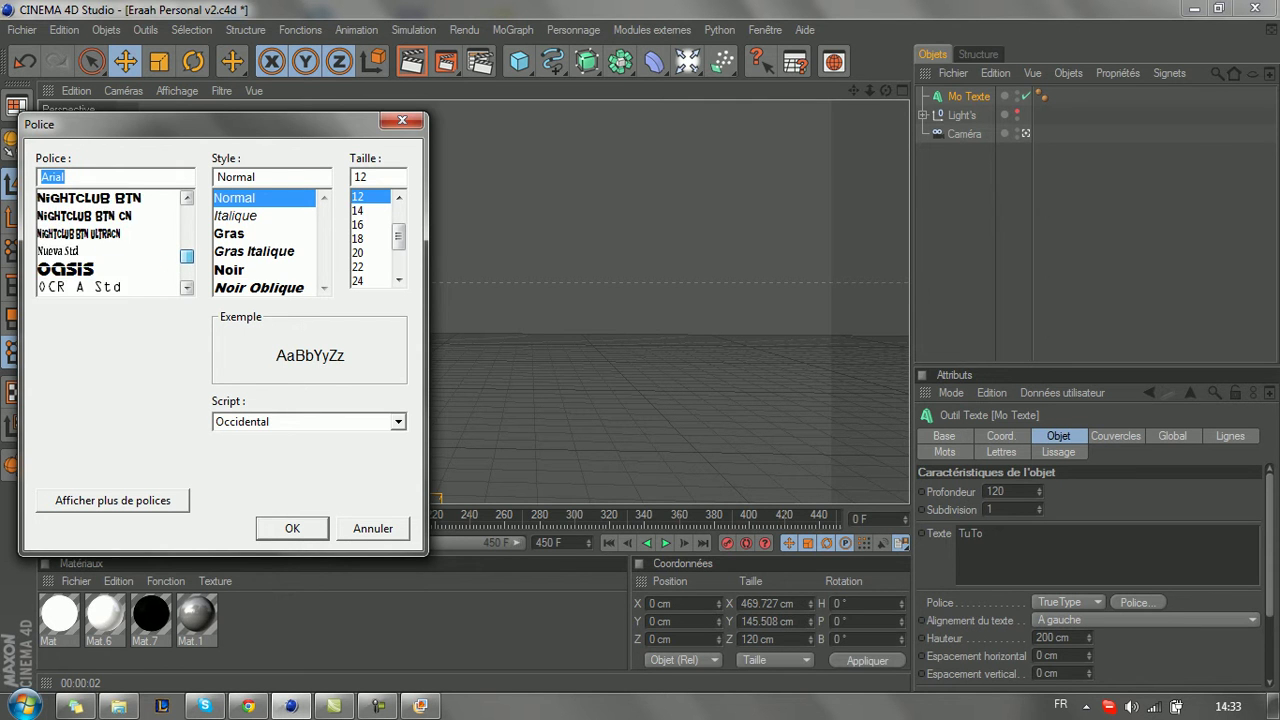
scroll(110, 242, "up", 2)
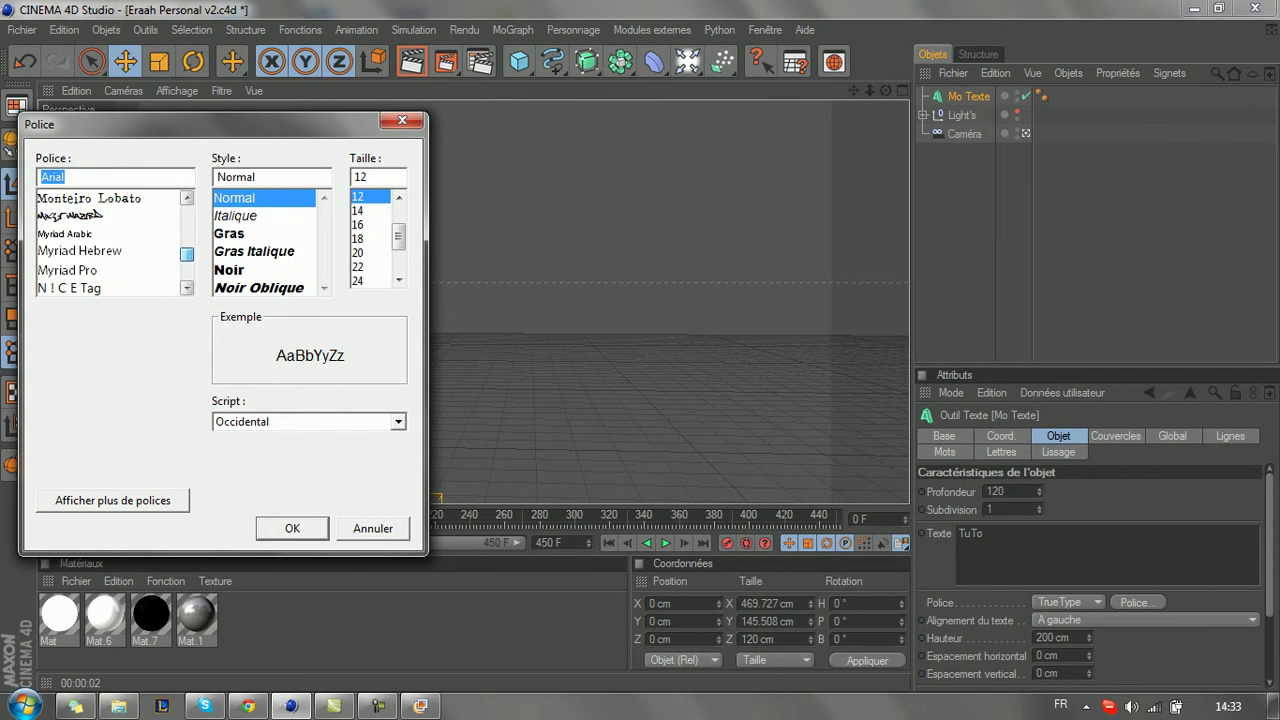
scroll(110, 242, "up", 2)
left_click(102, 216)
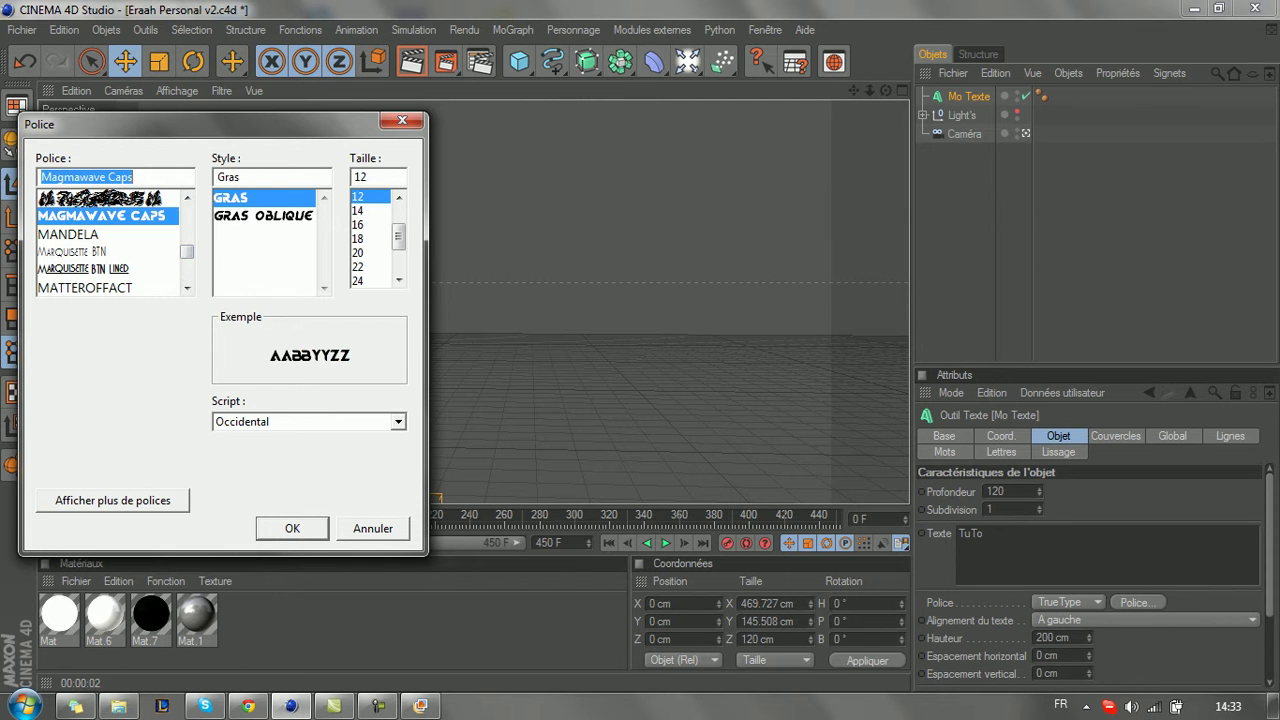
left_click(292, 528)
Move the text into the middle of the camera view, at about X 235 cm, Y 257 cm and Z 26 cm.
left_click_drag(310, 430, 498, 229)
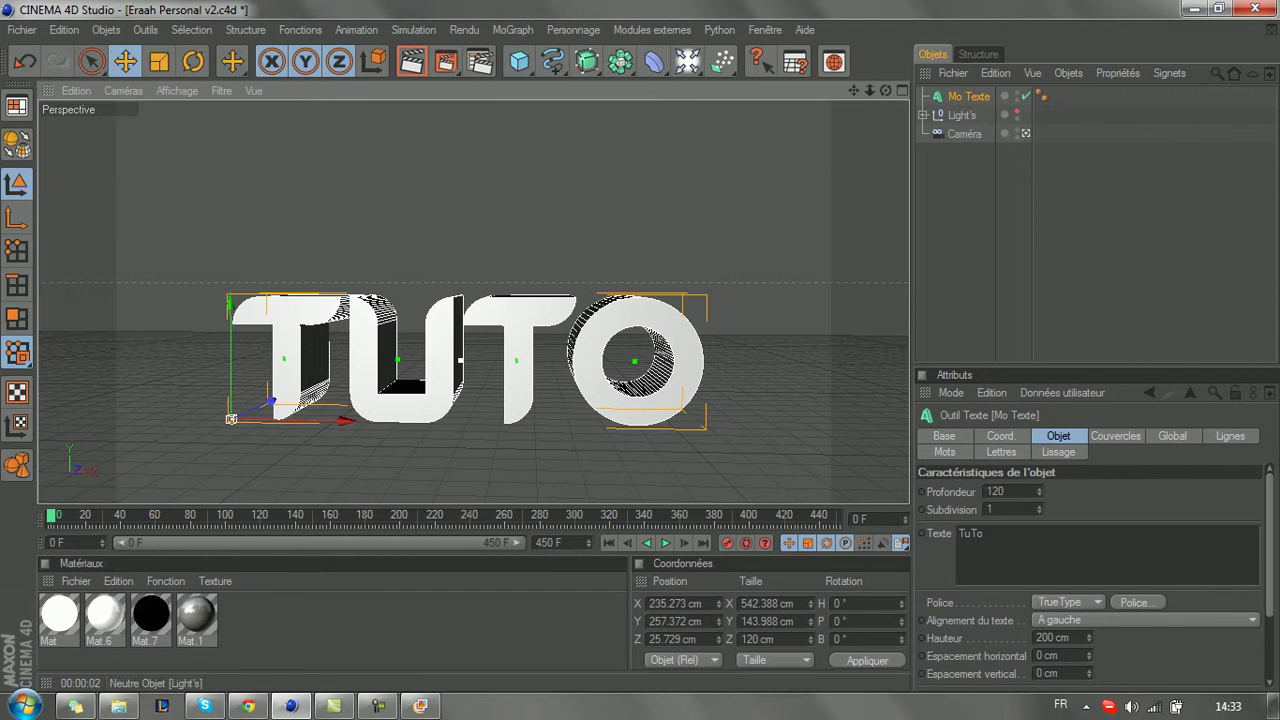
left_click_drag(886, 90, 855, 100)
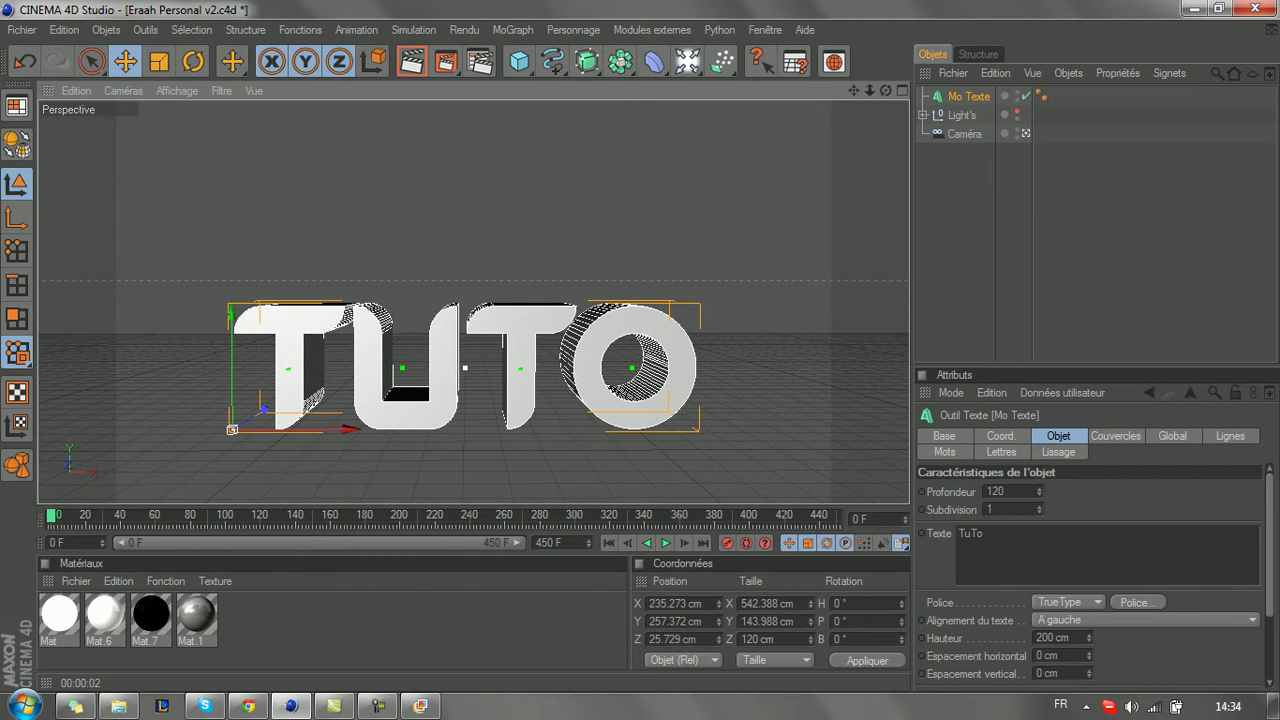
mouse_move(870, 90)
left_mouse_down()
mouse_move(884, 90)
mouse_move(867, 90)
left_mouse_up()
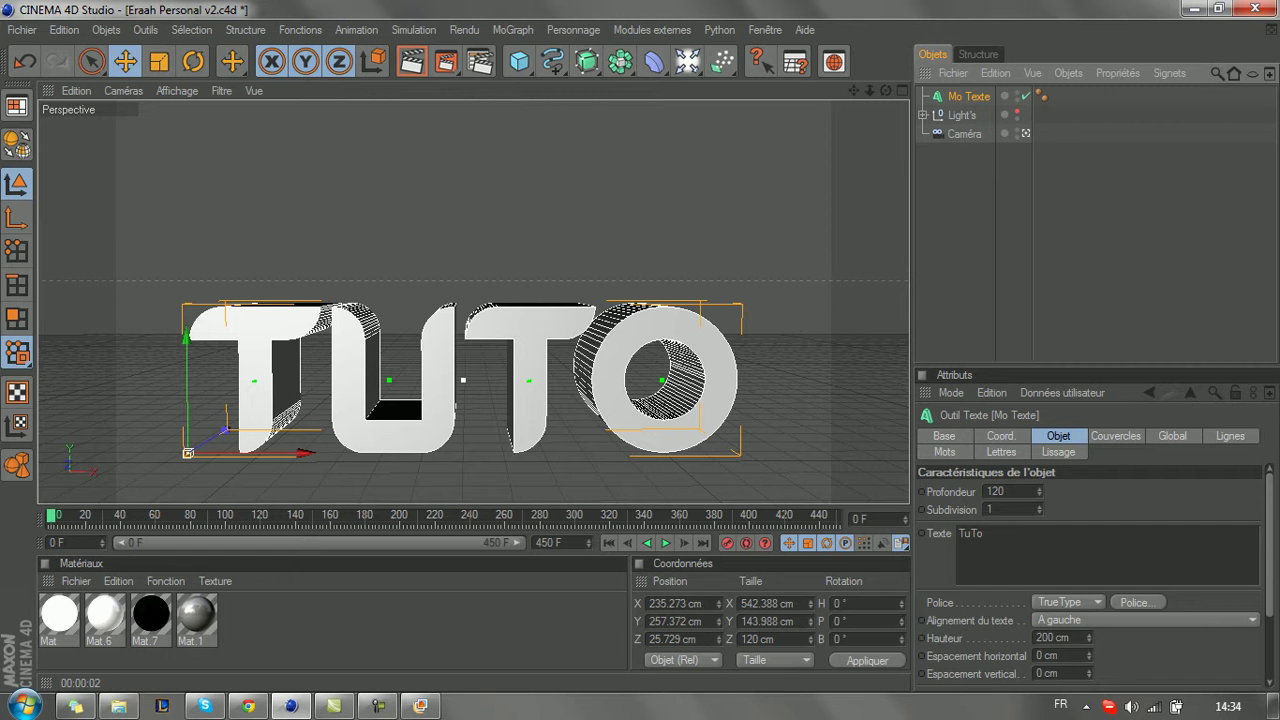
Set both the start and end caps of the text to "Couvercle et biseau".
left_click(1115, 436)
left_click(1097, 492)
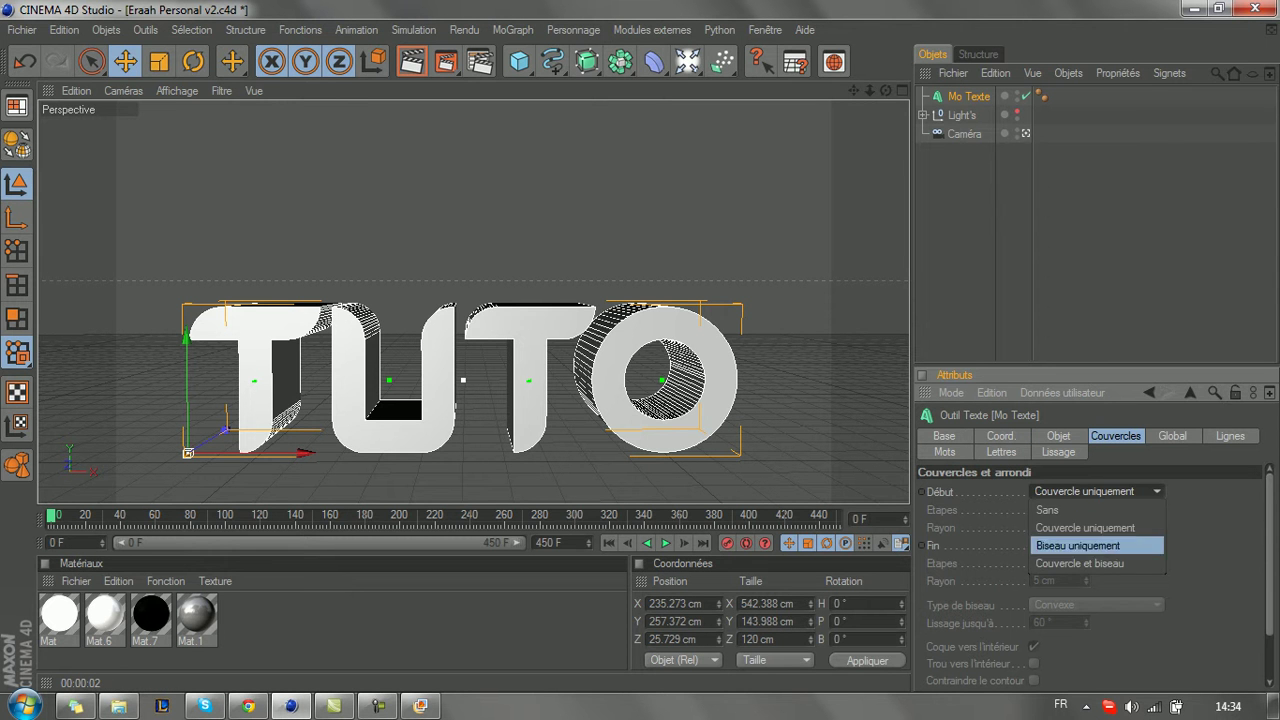
left_click(1092, 563)
left_click(1097, 545)
left_click(1080, 617)
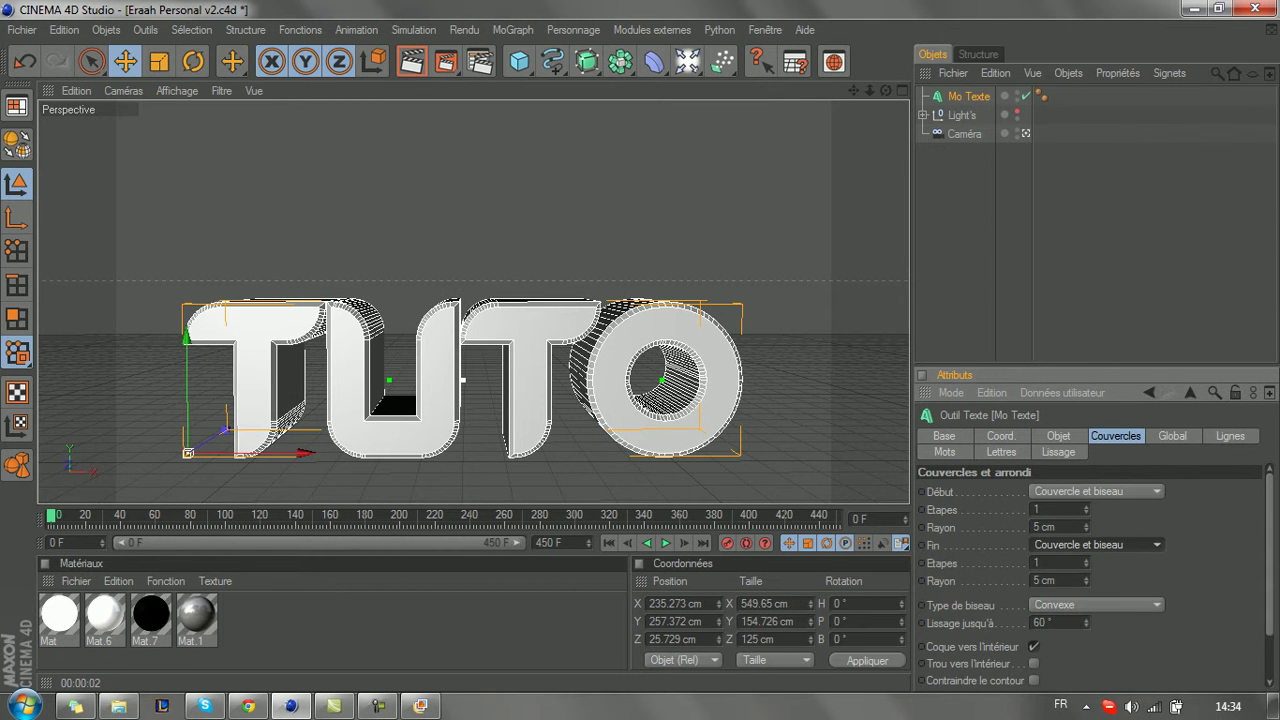
Set the bevel radius of the text's start and end caps to 2 cm.
double_click(1037, 527)
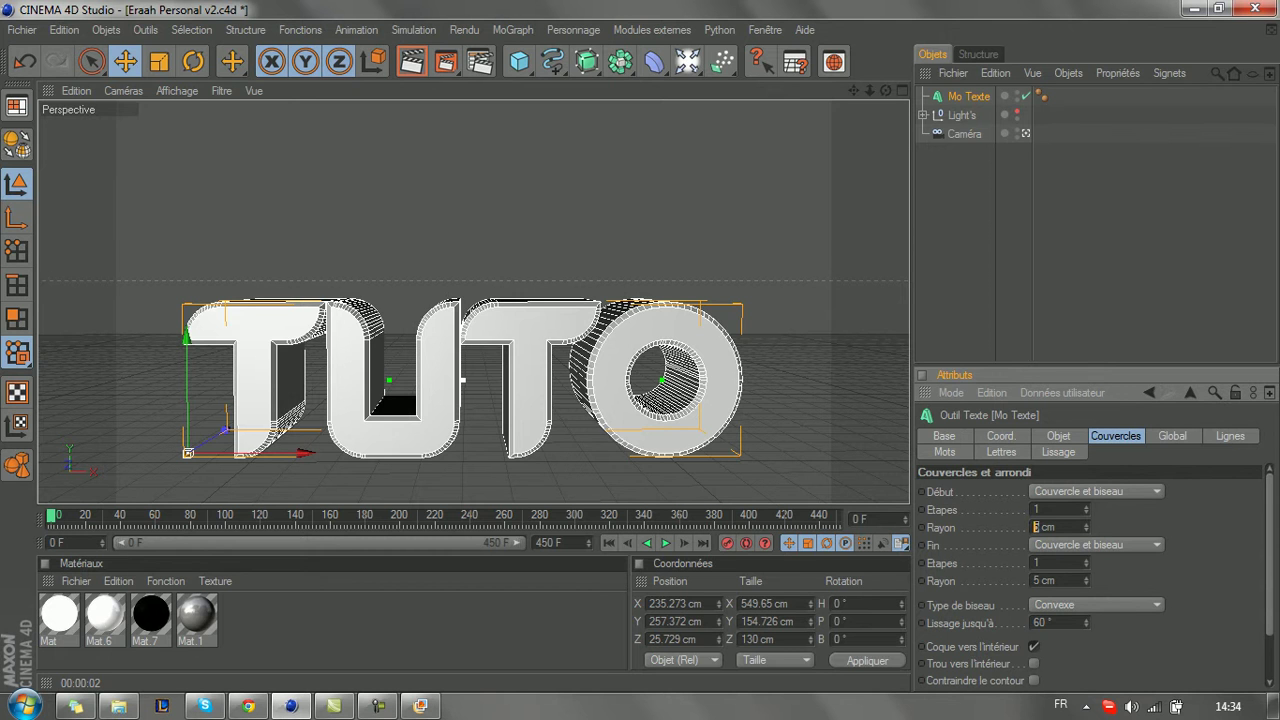
type("2")
key("Return")
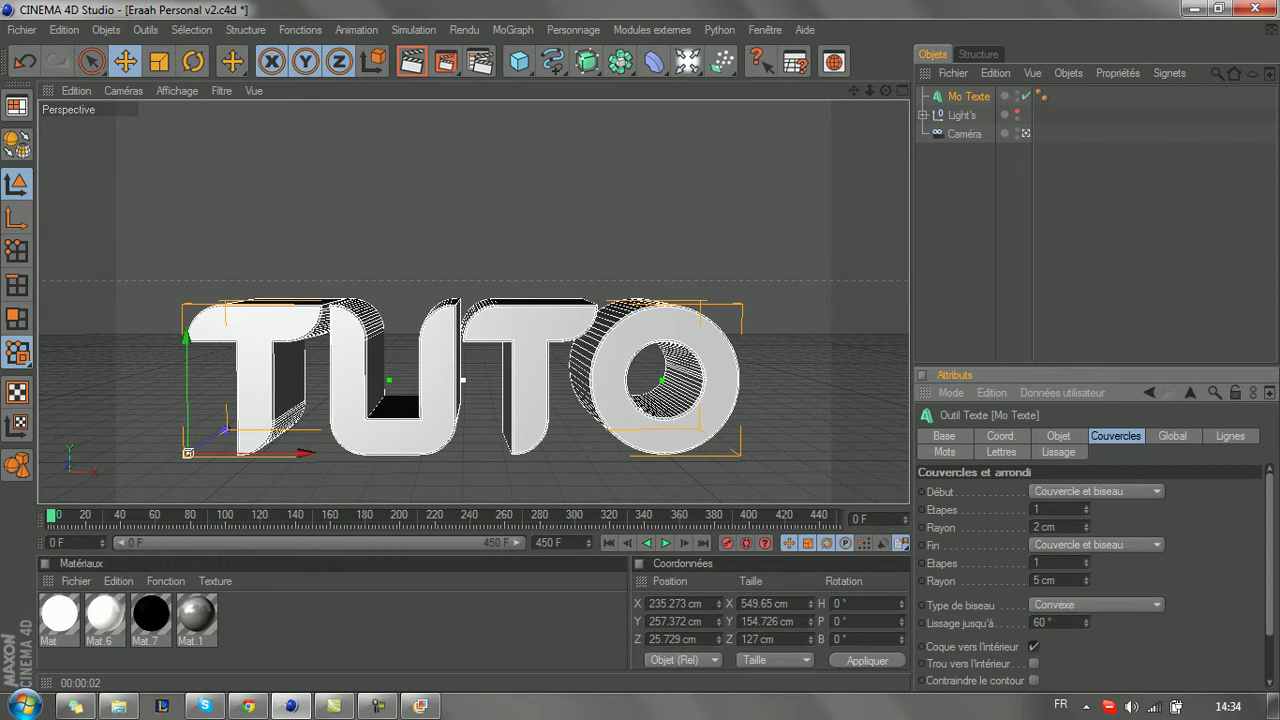
double_click(1037, 581)
type("2")
key("Return")
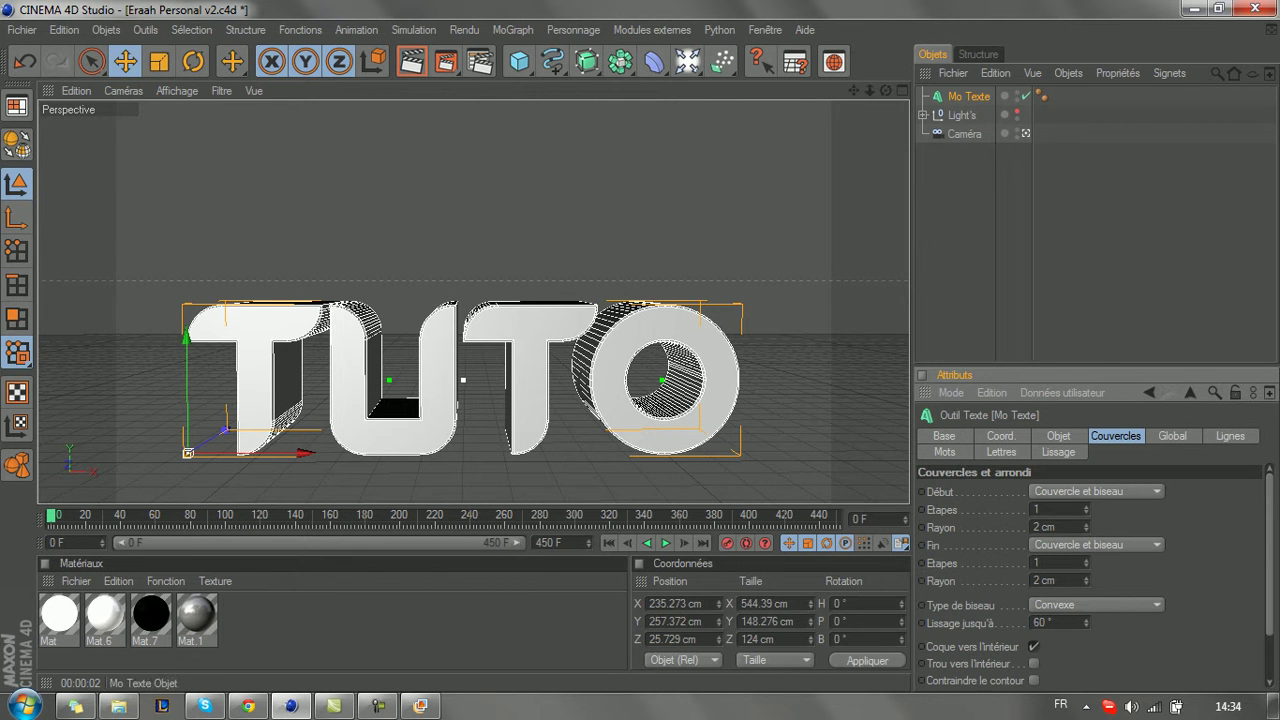
Duplicate the MoText object in the scene.
left_click(968, 97)
left_click(962, 115)
left_click(968, 97)
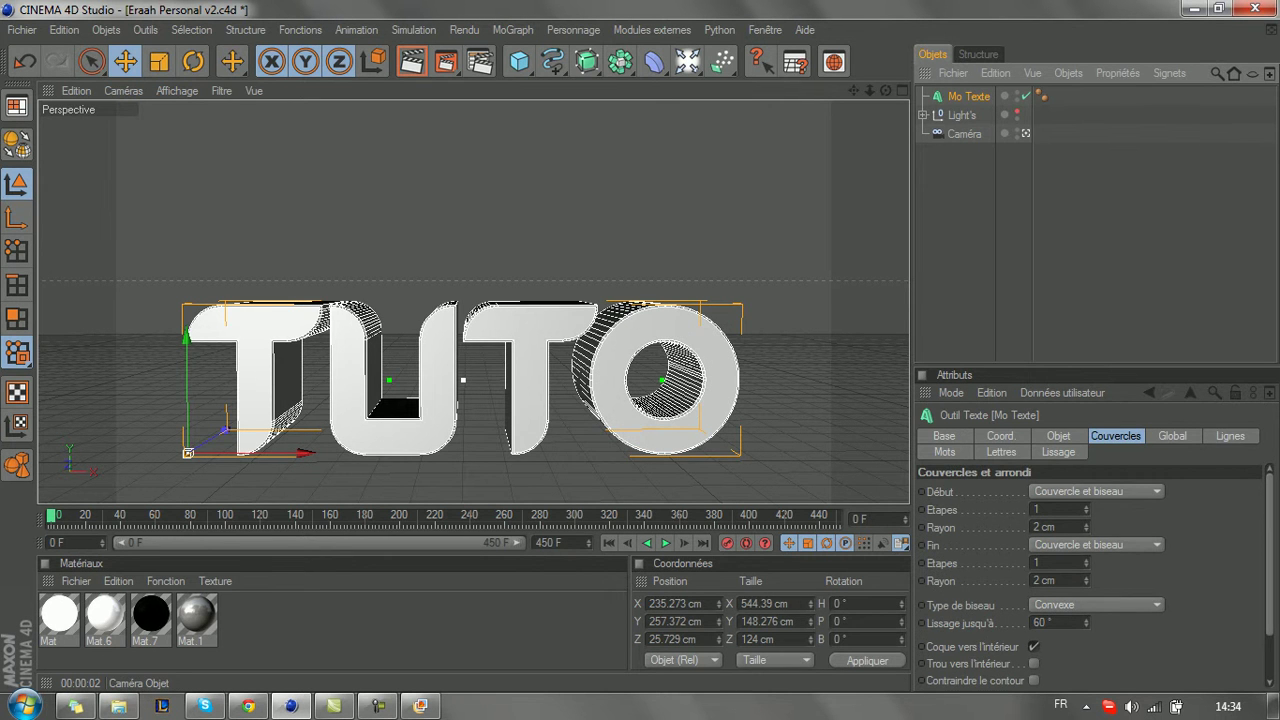
key("ctrl+v")
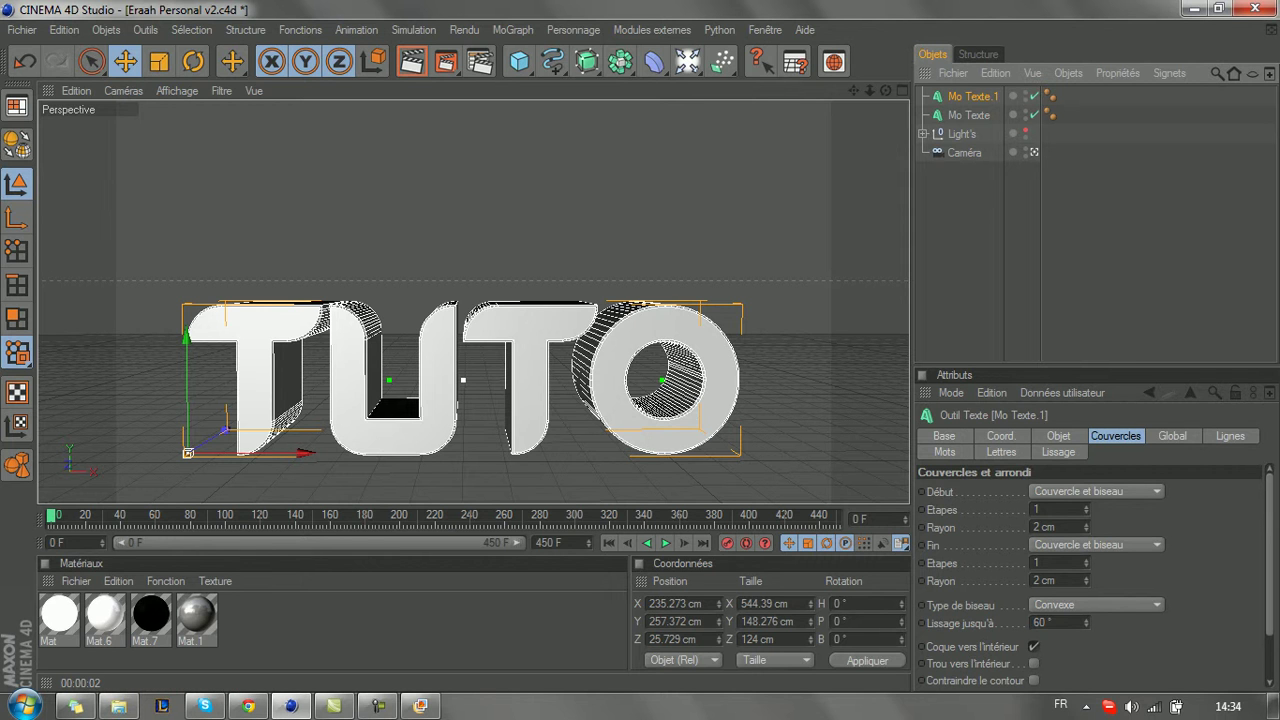
Set the start and end cap radius of the duplicated text to 3 cm.
double_click(1037, 527)
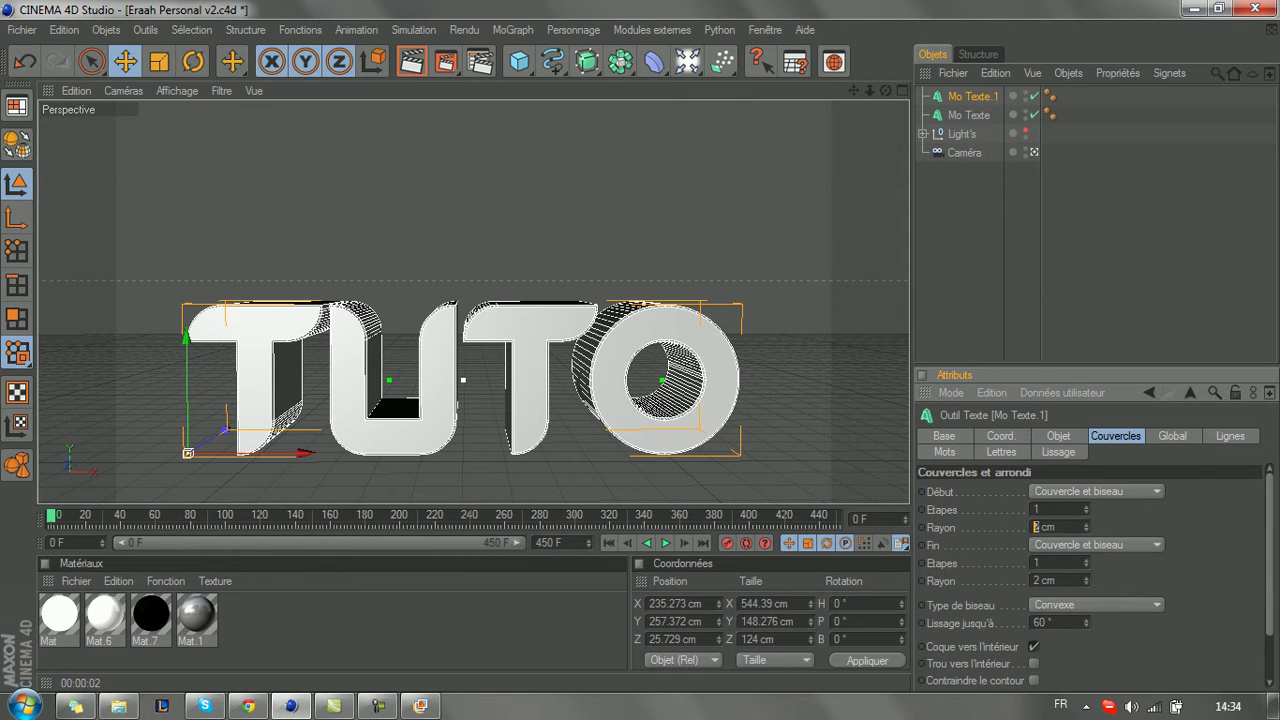
type("3")
double_click(1037, 580)
key("BackSpace")
type("3")
key("Return")
Move the duplicated text about 13 cm back along the Z axis, behind the original text.
key("F5")
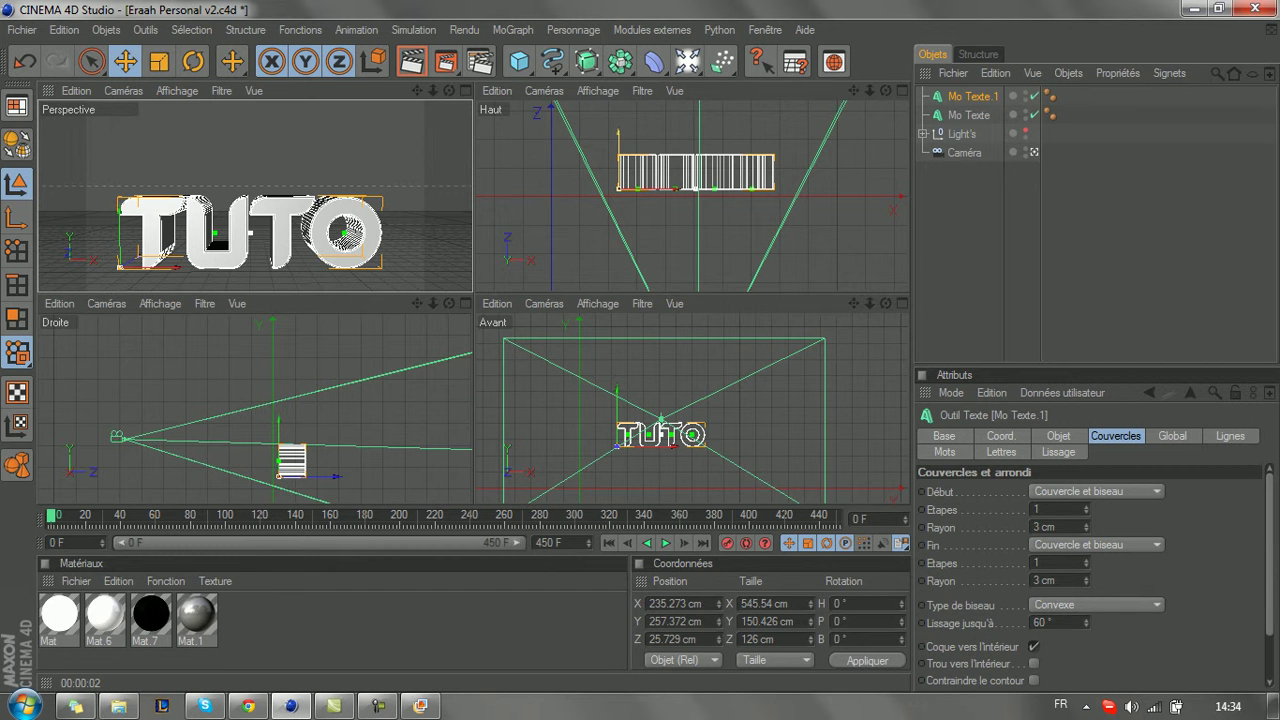
left_click(692, 225)
left_click_drag(618, 138, 618, 133)
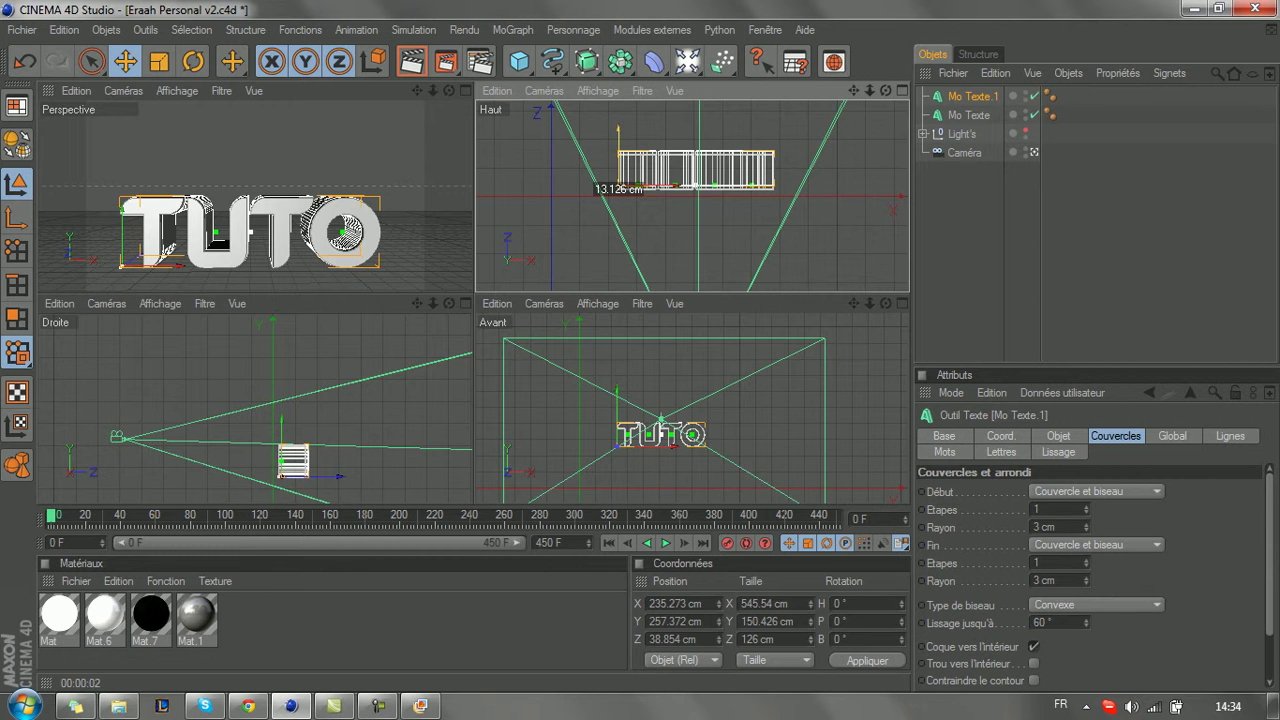
left_click_drag(618, 133, 618, 133)
key("F1")
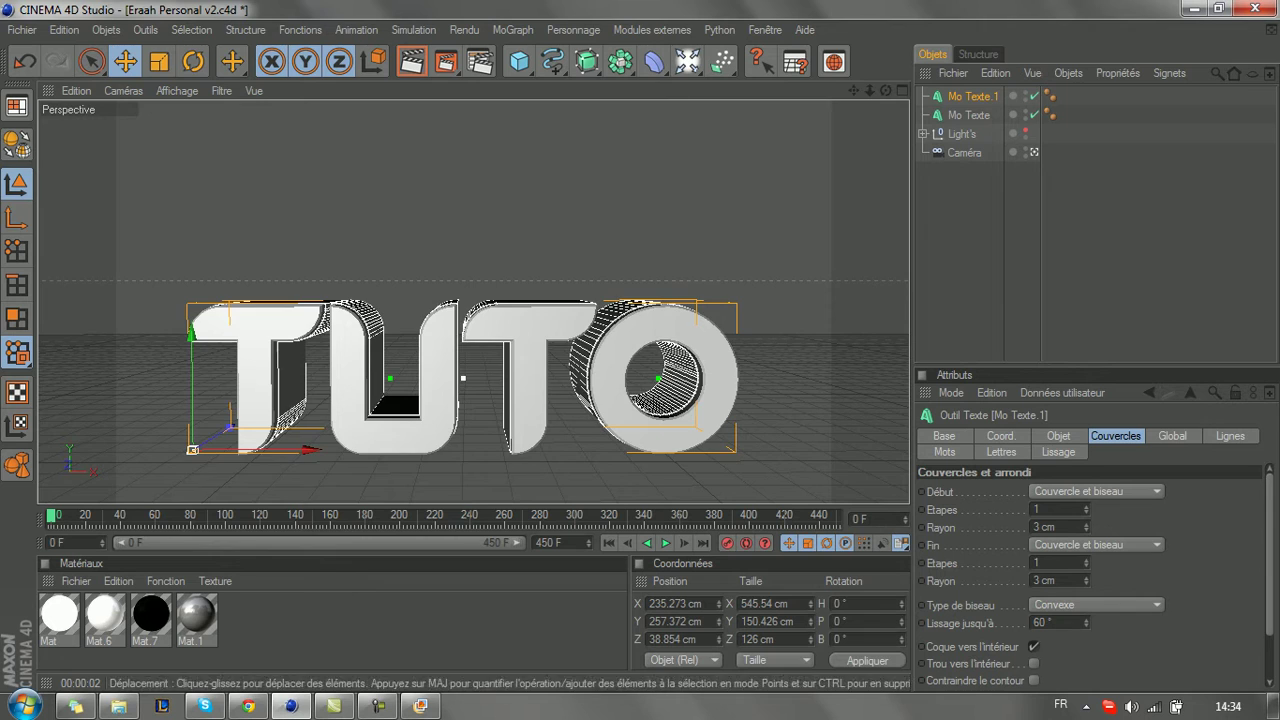
mouse_move(886, 91)
left_mouse_down()
mouse_move(1016, 131)
mouse_move(846, 74)
mouse_move(885, 57)
mouse_move(882, 94)
left_mouse_up()
left_click(330, 622)
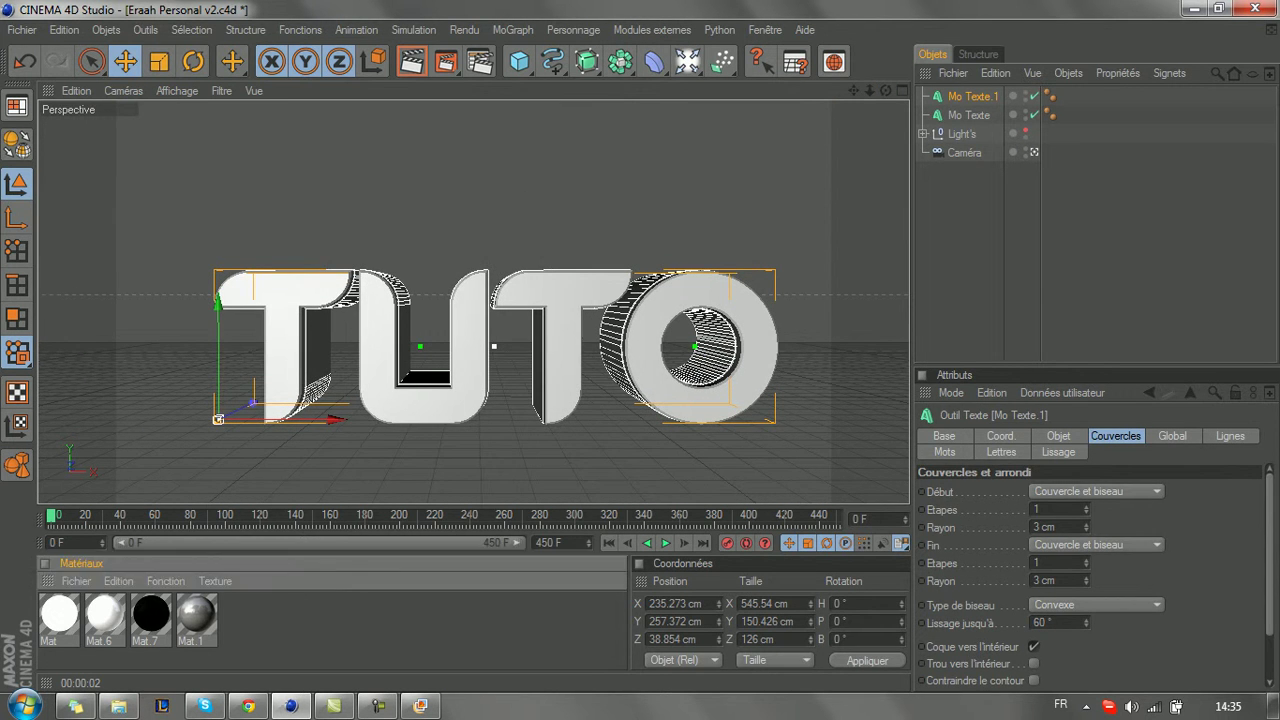
Apply the Mat.1 material to the duplicated text.
left_click_drag(196, 615, 966, 96)
left_click_drag(886, 91, 825, 75)
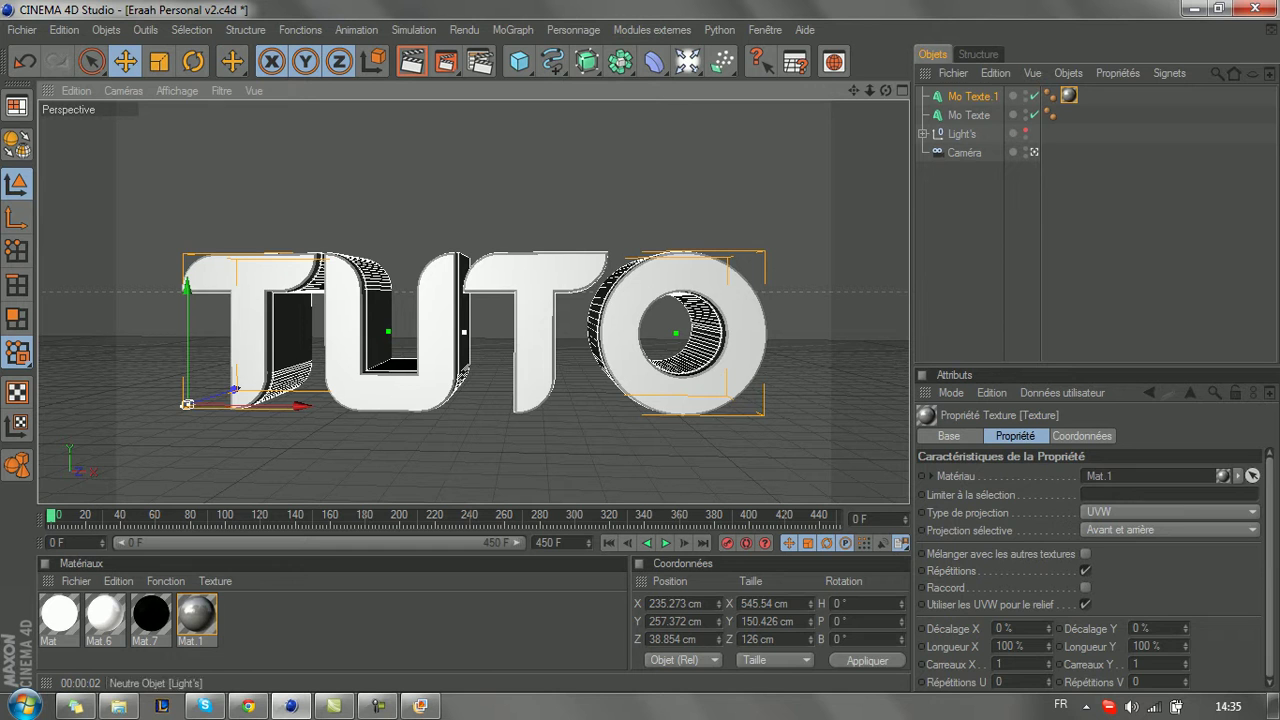
Break both MoText objects together into 25 pieces with the Thrausi plugin.
left_click(968, 115)
left_click(972, 97)
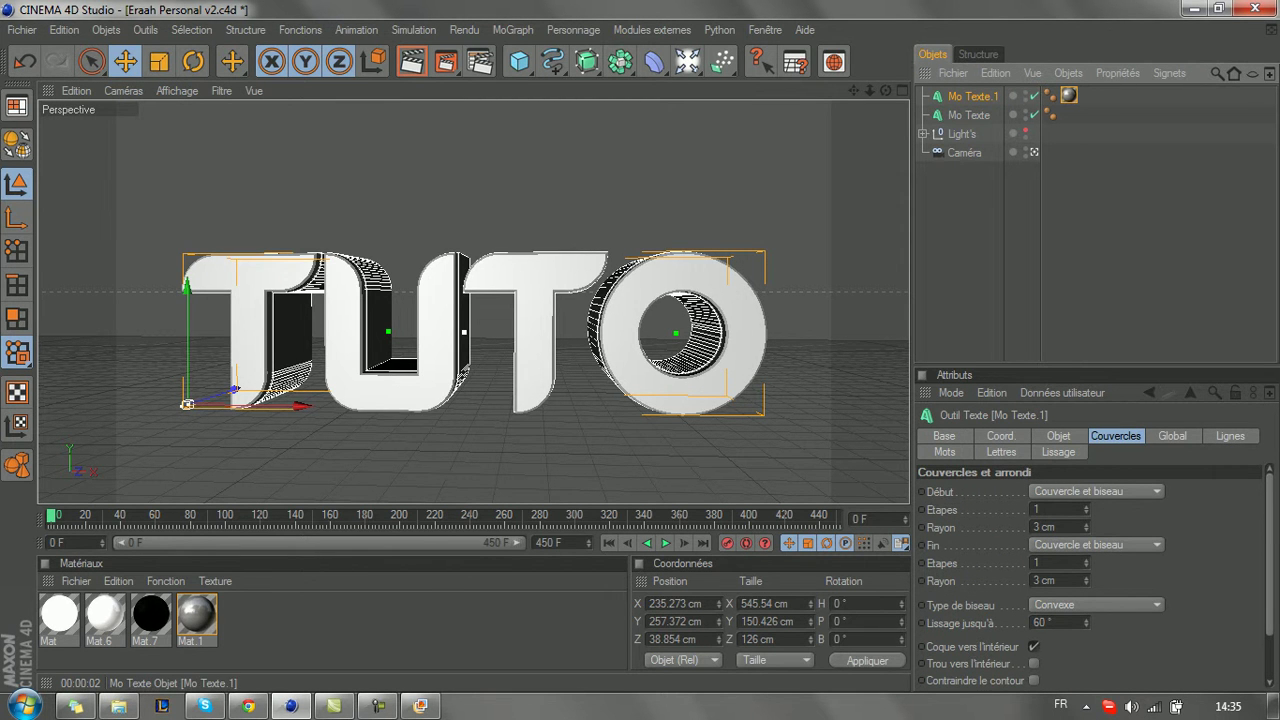
left_click(972, 97, "ctrl")
left_click(968, 115, "ctrl")
left_click(972, 97, "ctrl")
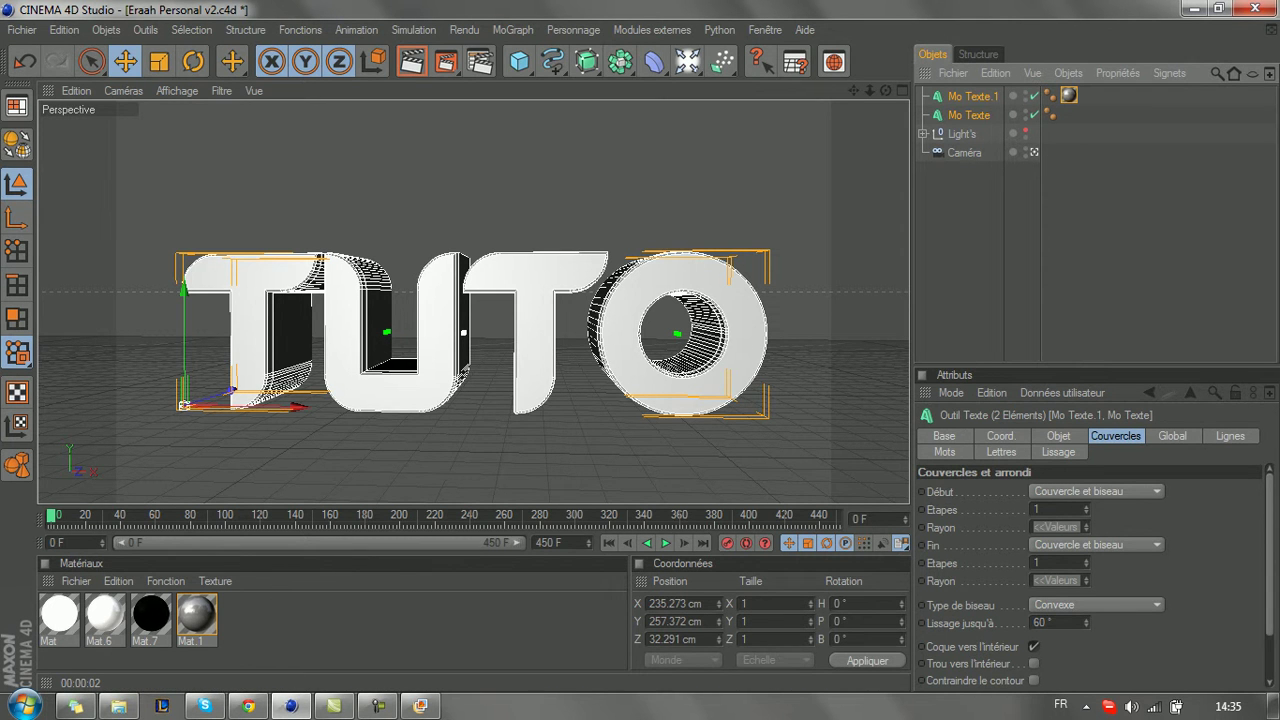
left_click(652, 29)
mouse_move(650, 98)
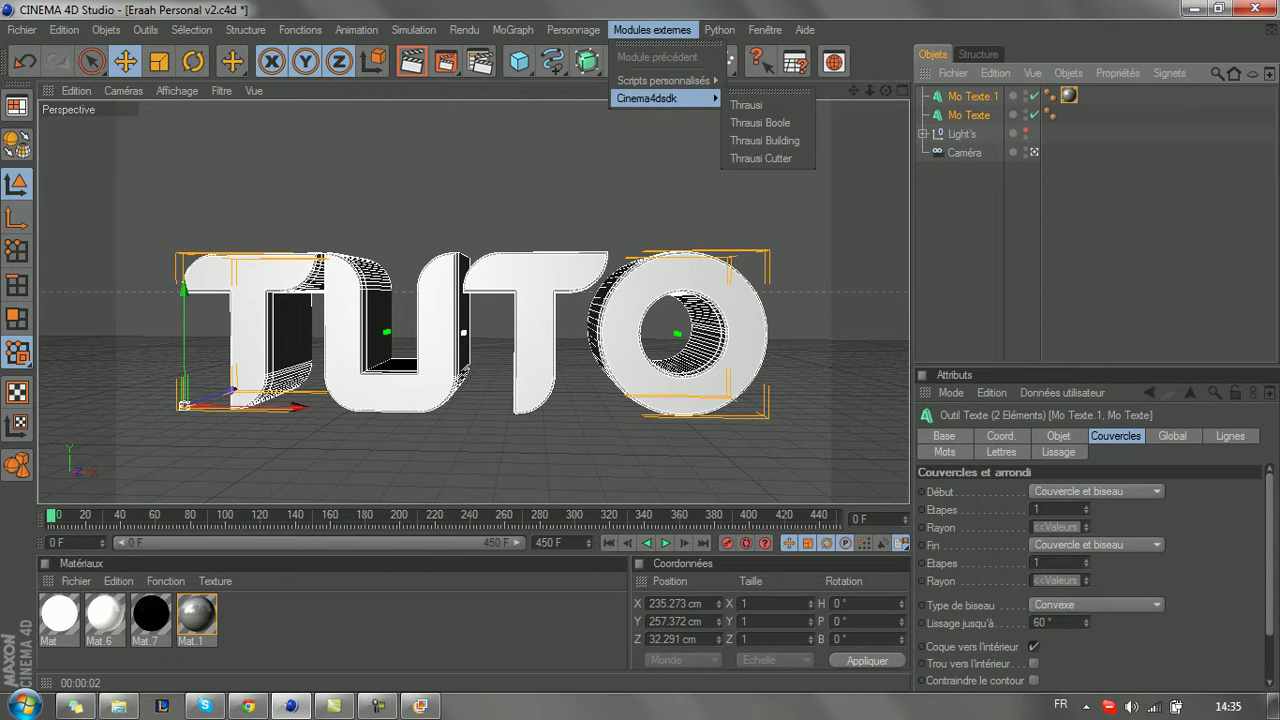
left_click(746, 104)
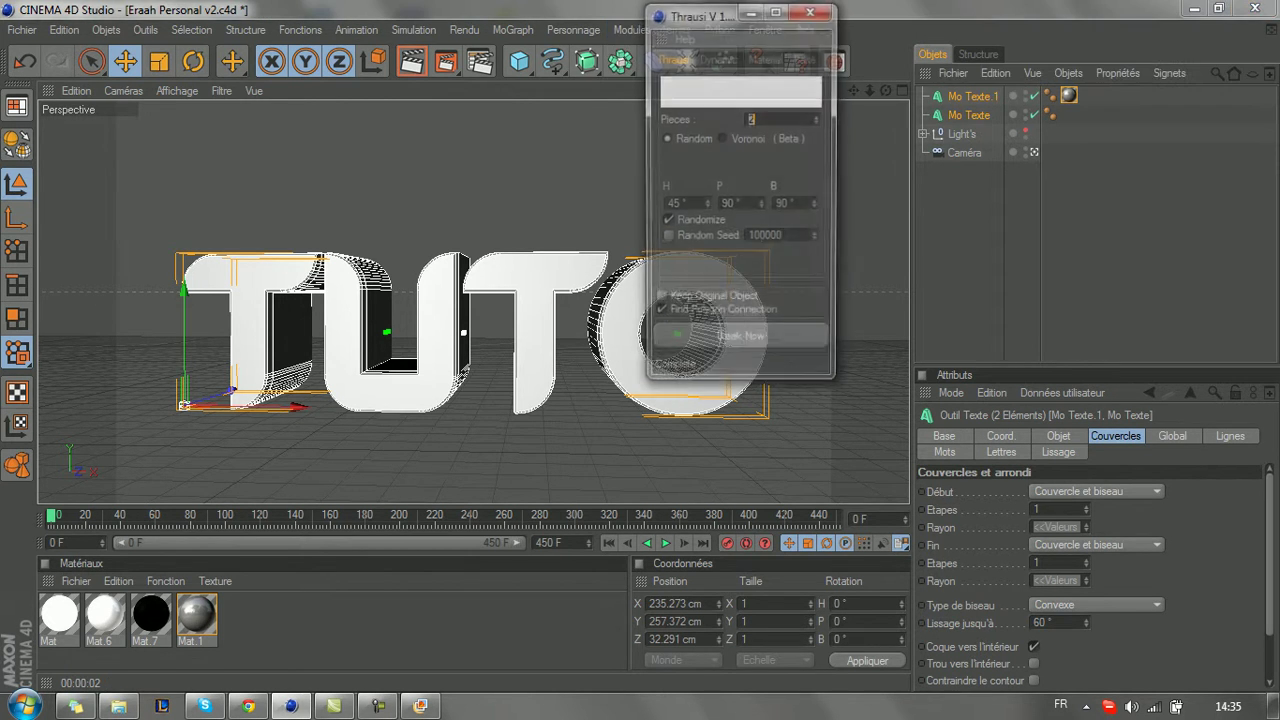
left_click_drag(700, 12, 729, 47)
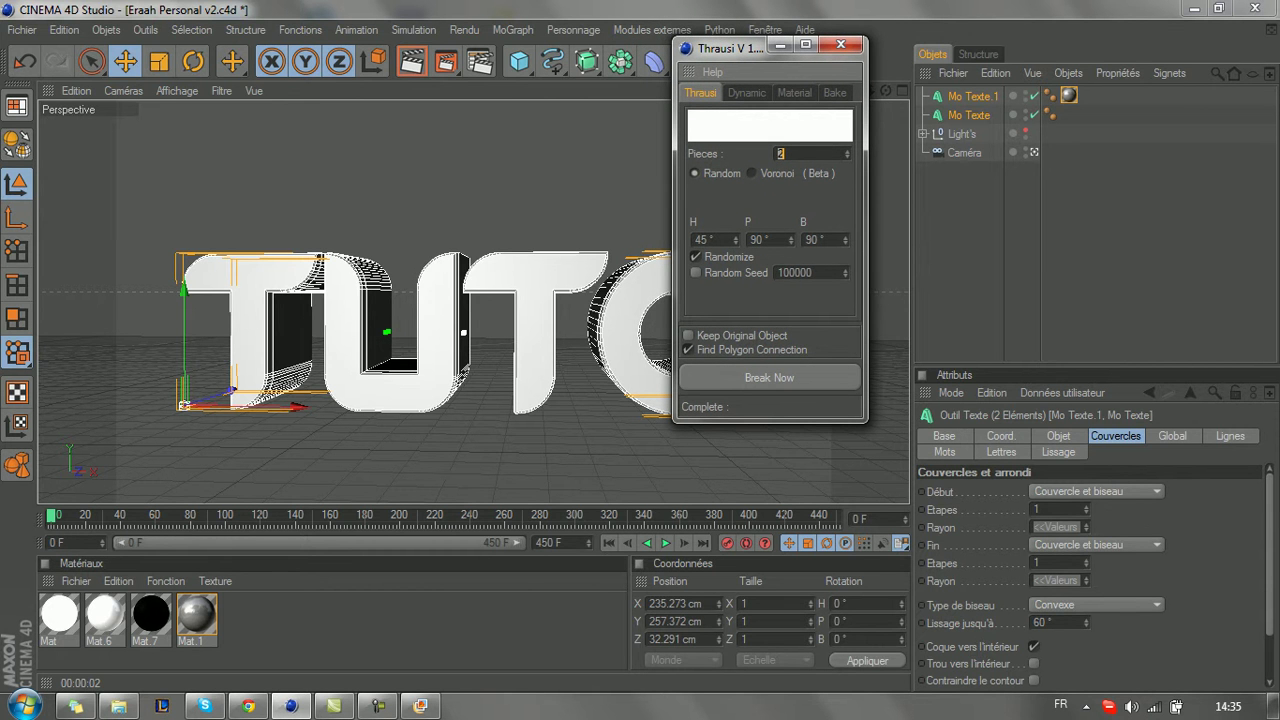
type("25")
left_click(769, 378)
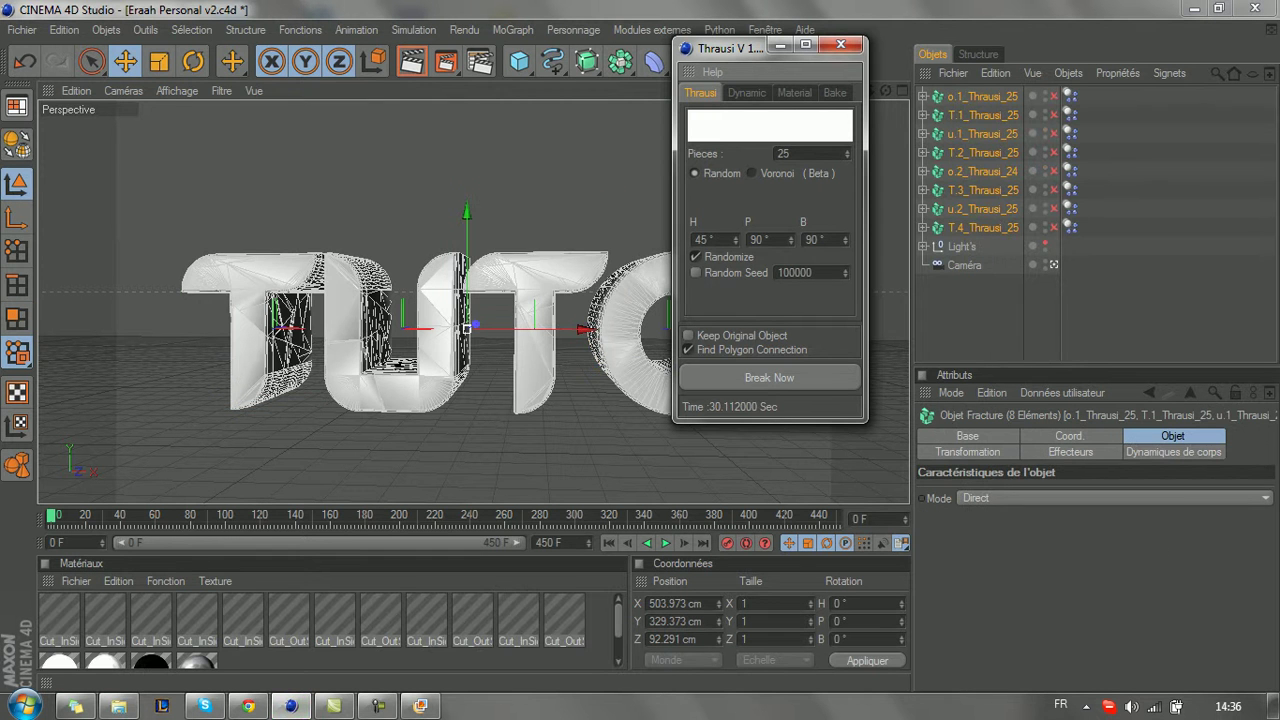
left_click(841, 44)
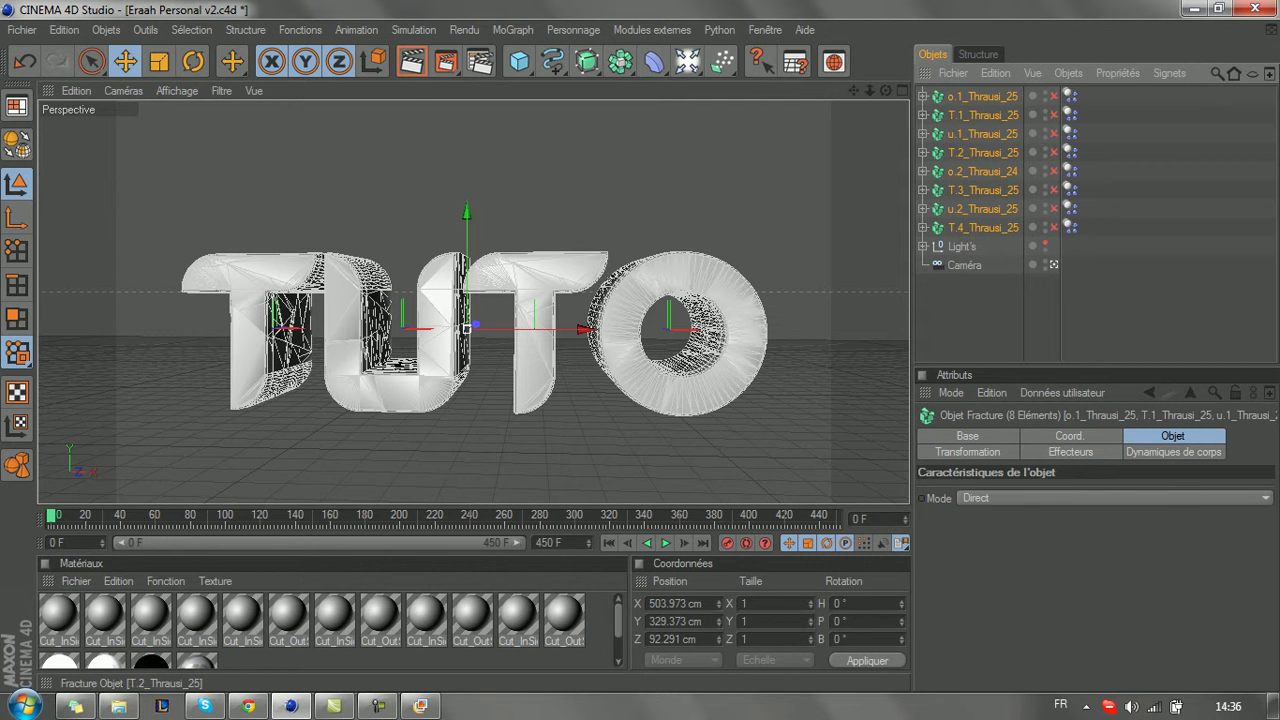
Enable all the Thrausi fracture objects of the shattered letters.
left_click(1054, 96)
left_click(1054, 115)
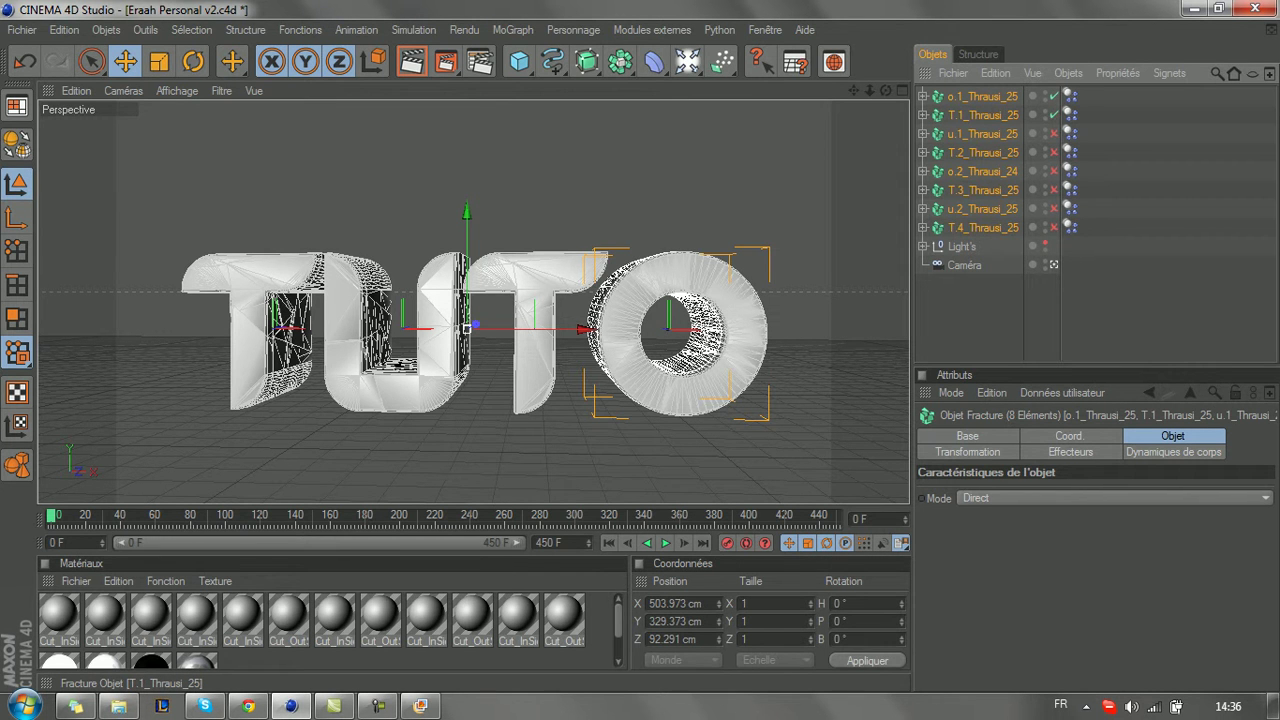
left_click(1054, 133)
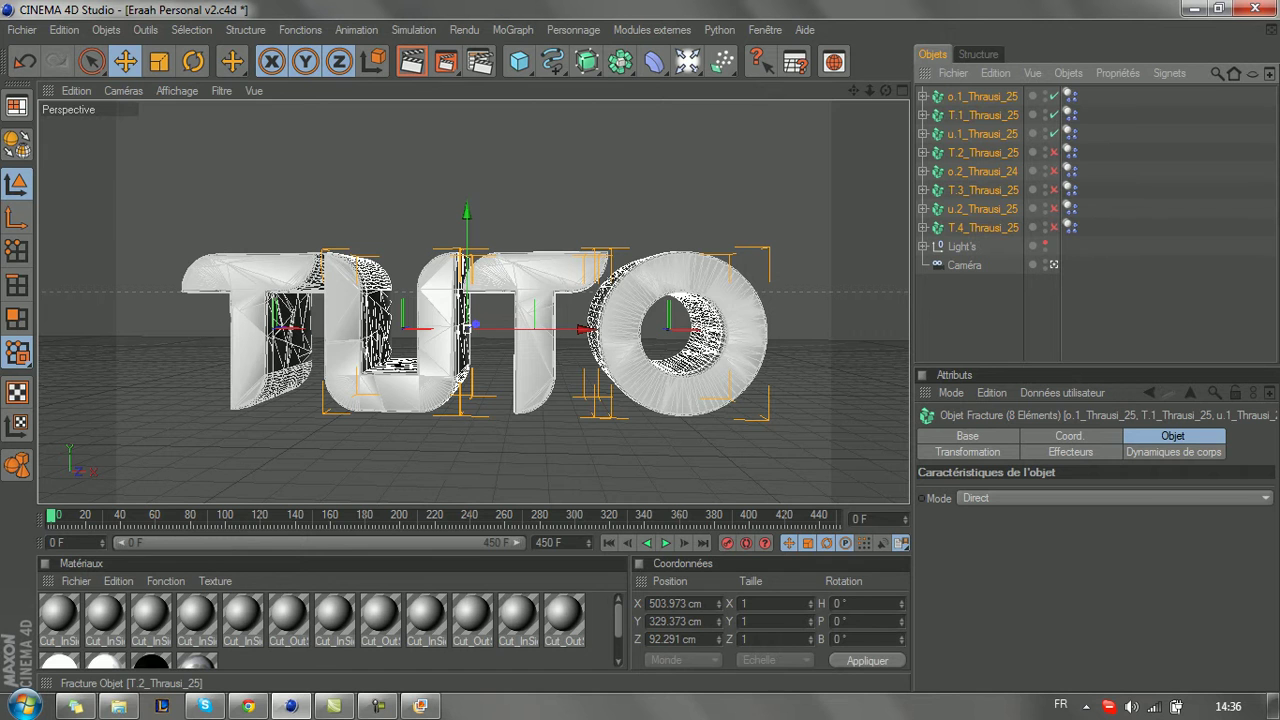
left_click(1054, 152)
left_click(1054, 189)
left_click(1054, 208)
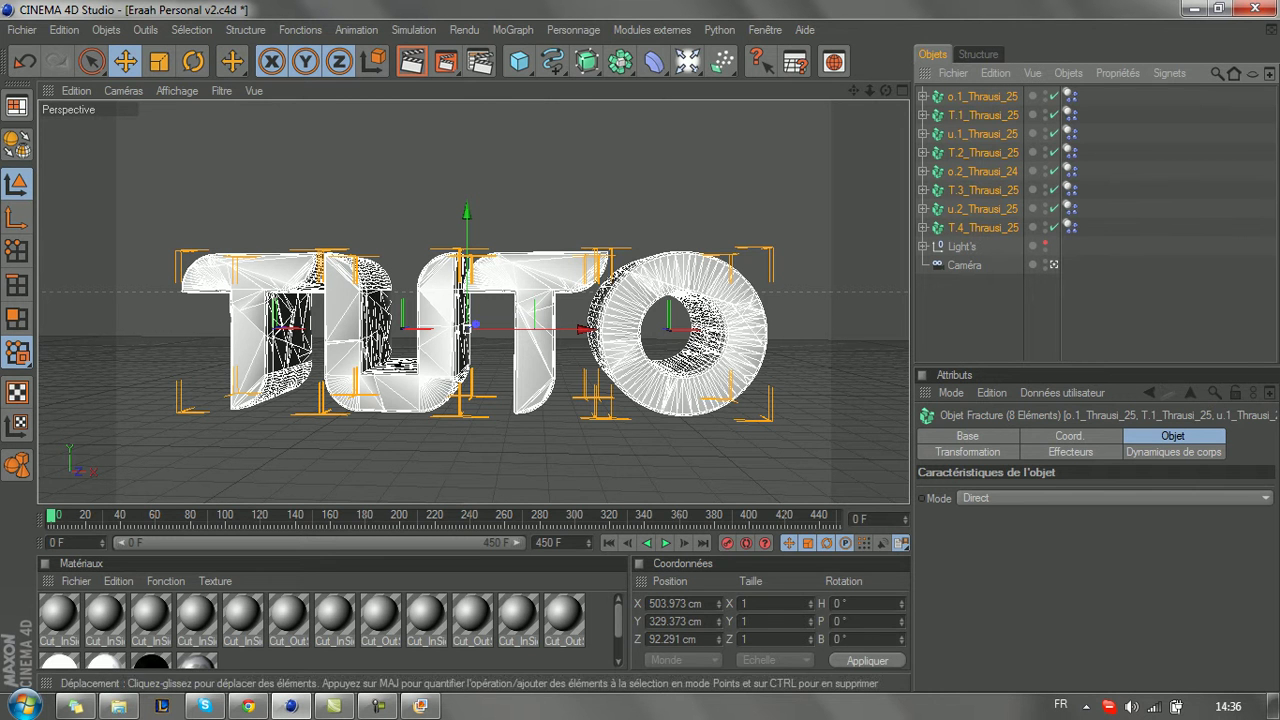
Add a Random effector to the selected fracture objects and set its strength to 6%.
left_click(513, 29)
mouse_move(545, 57)
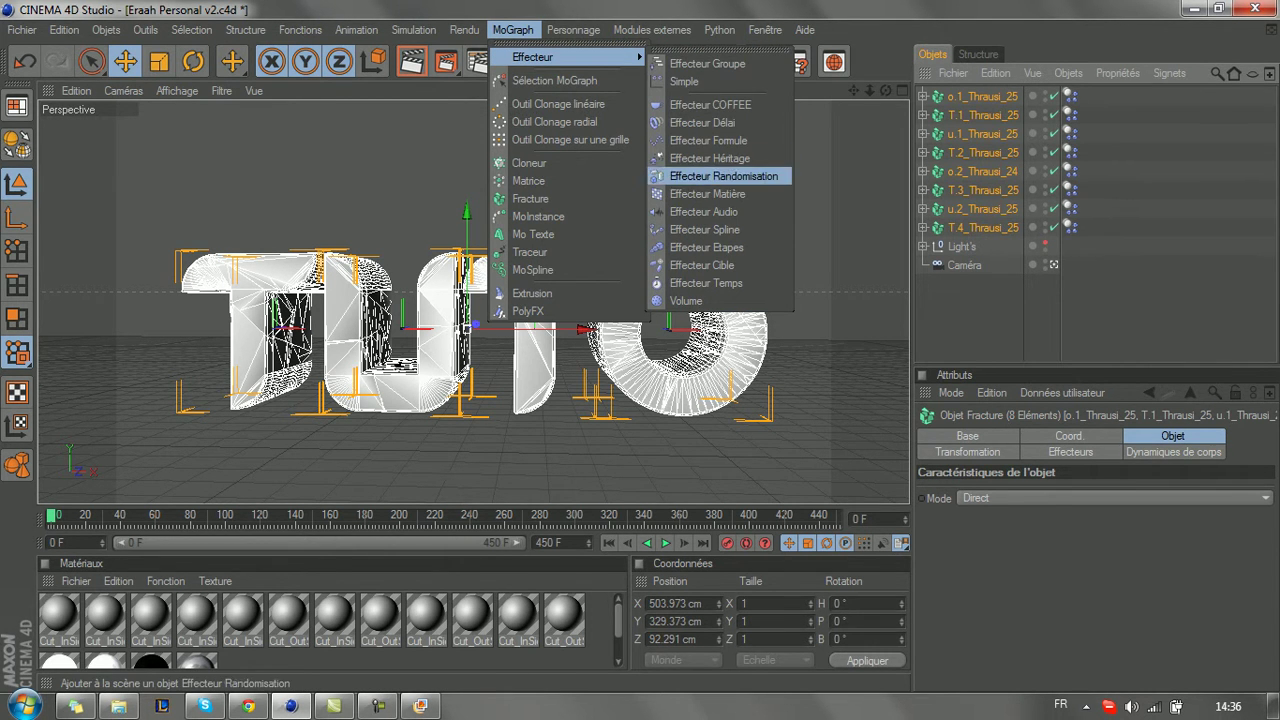
left_click(724, 176)
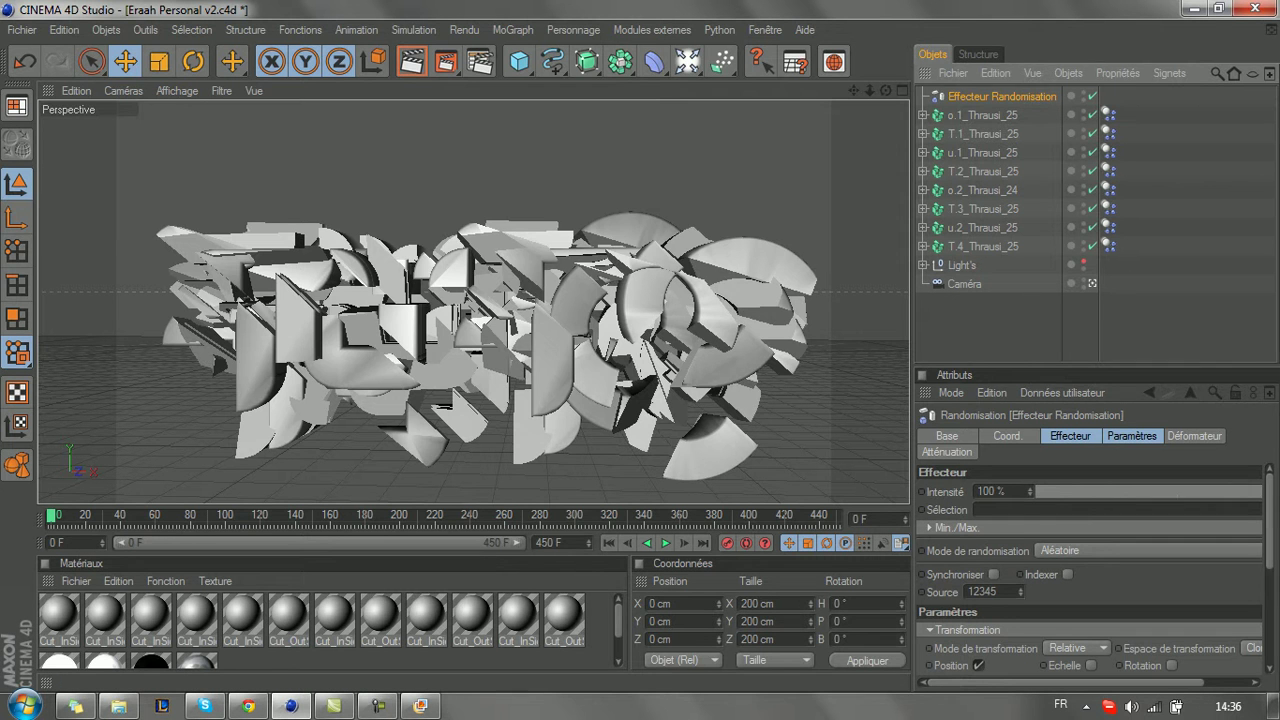
left_click(1066, 492)
mouse_move(1066, 492)
left_mouse_down()
mouse_move(1045, 492)
mouse_move(1180, 492)
mouse_move(1036, 492)
mouse_move(1262, 492)
mouse_move(1036, 492)
mouse_move(1052, 492)
left_mouse_up()
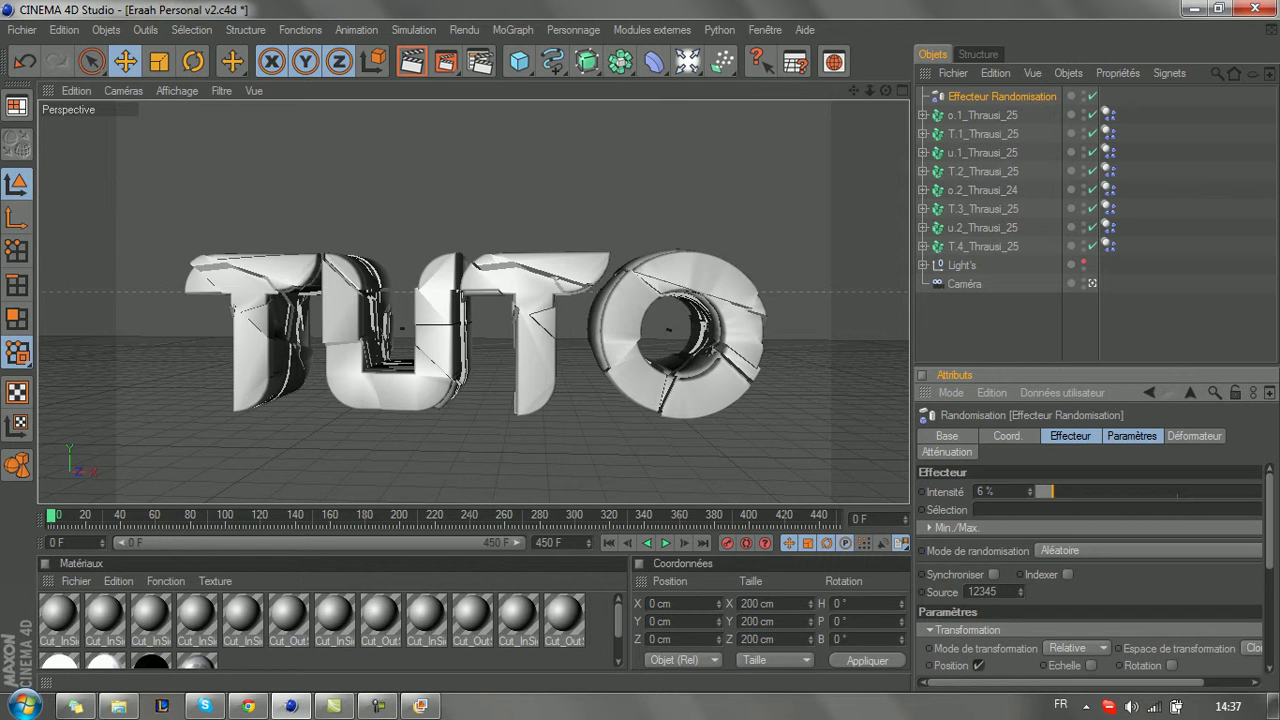
mouse_move(1052, 492)
left_mouse_down()
mouse_move(1040, 492)
mouse_move(1052, 492)
left_mouse_up()
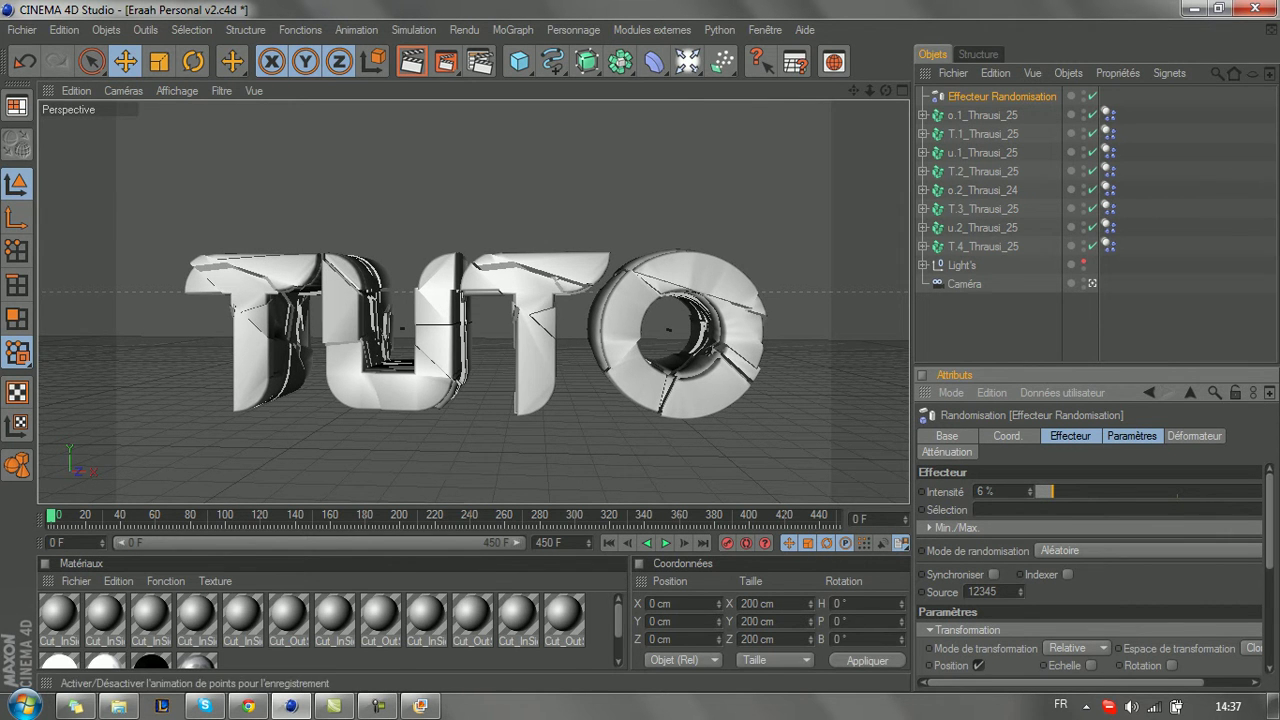
Examine the pieces inside the first fracture object and check which letter each fracture object represents.
mouse_move(618, 619)
left_mouse_down()
mouse_move(618, 643)
mouse_move(618, 619)
left_mouse_up()
left_click(922, 115)
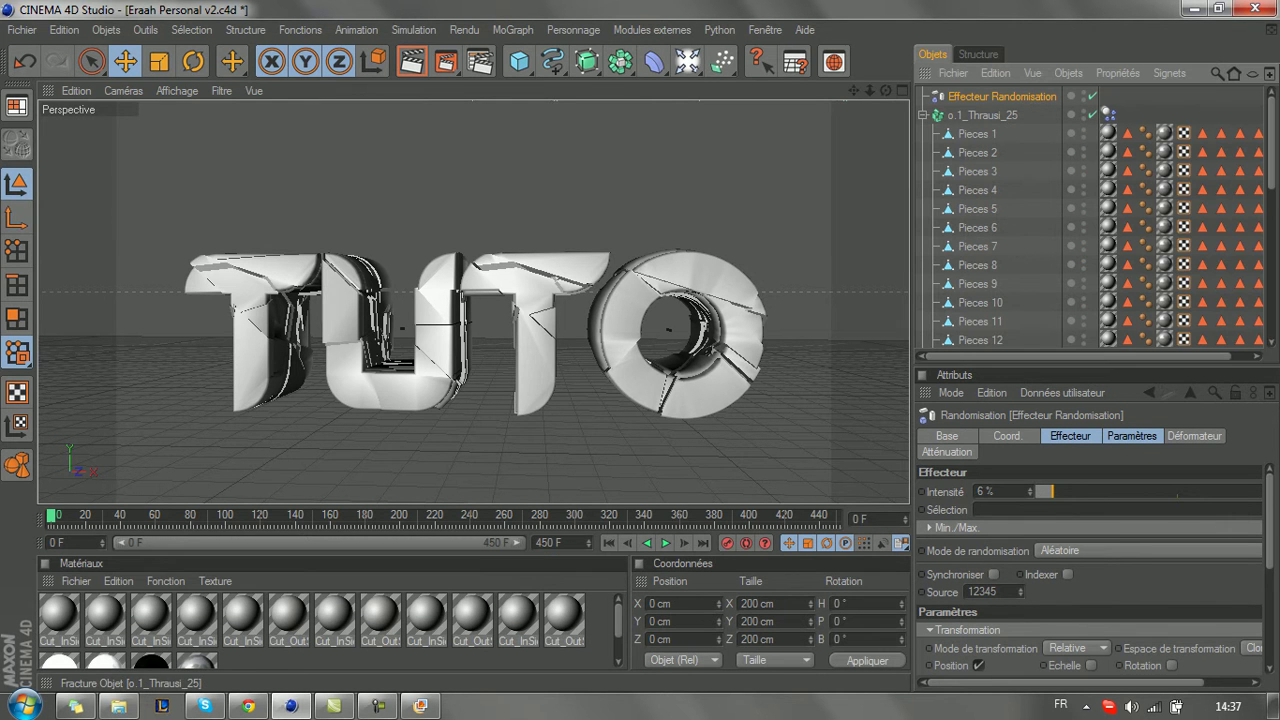
mouse_move(1078, 356)
left_mouse_down()
mouse_move(1100, 356)
mouse_move(1078, 356)
left_mouse_up()
left_click(922, 115)
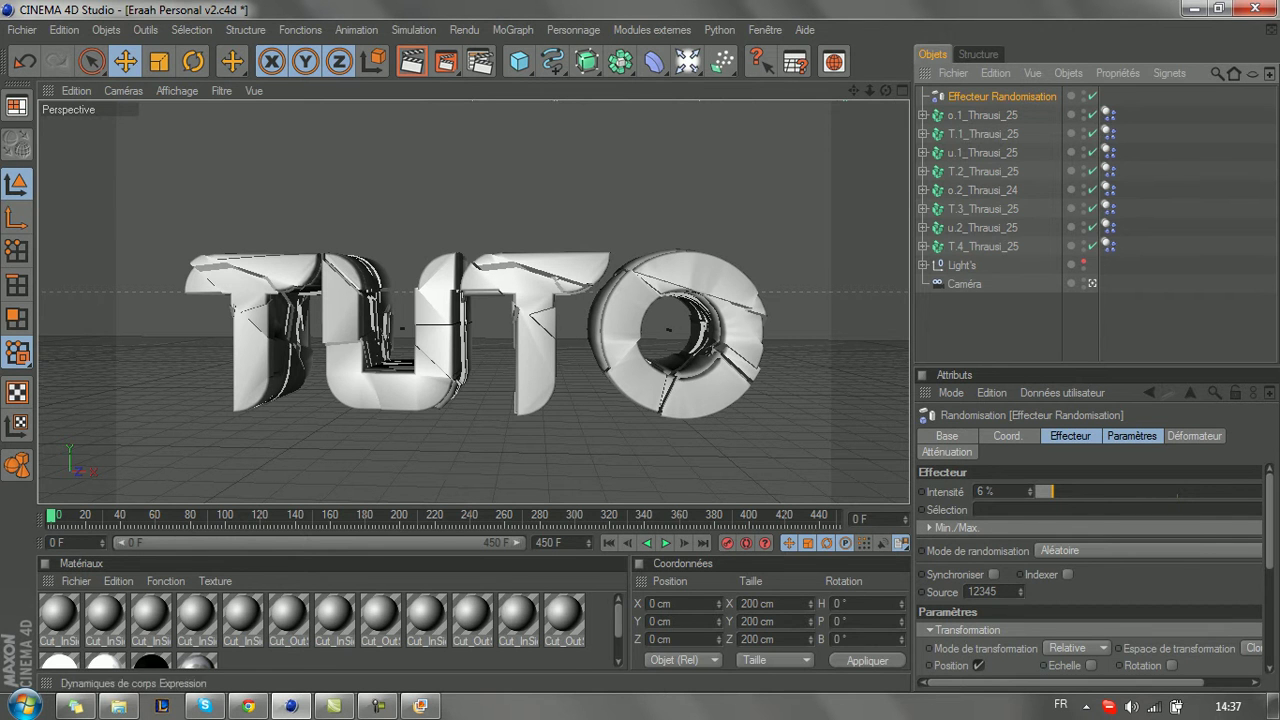
left_click(1000, 320)
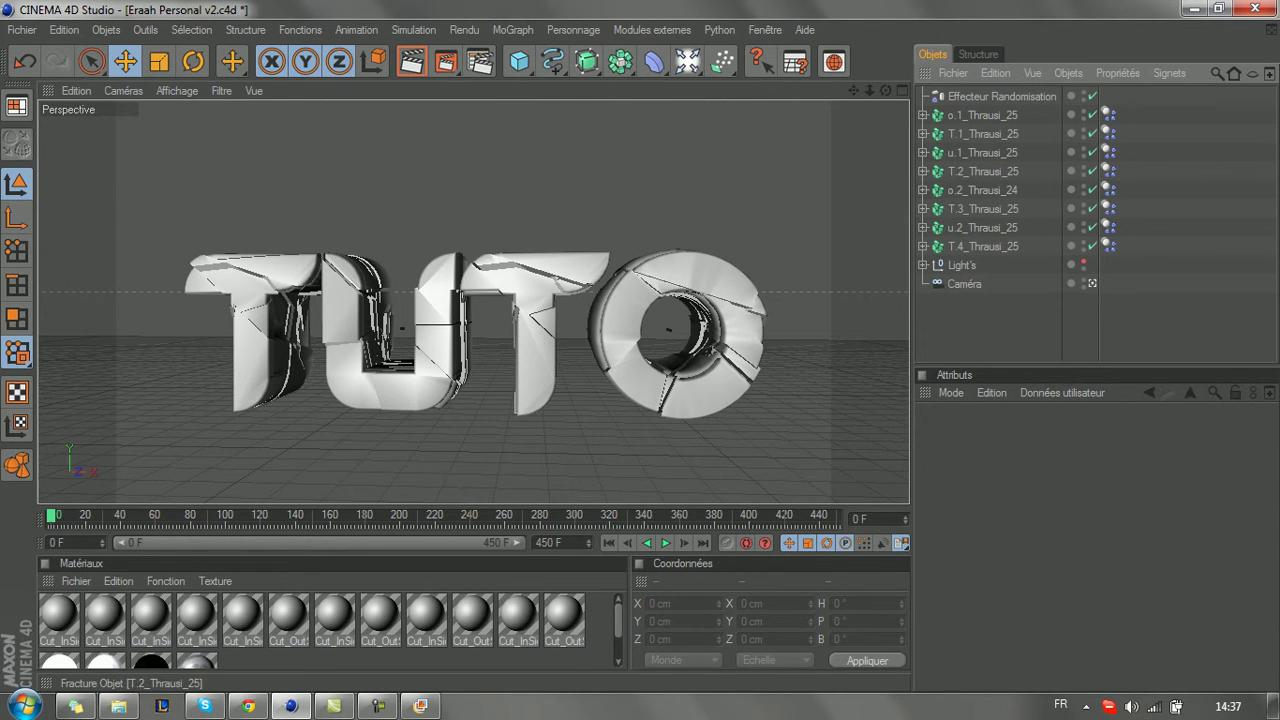
left_click(983, 115)
left_click(983, 134)
left_click(983, 153)
left_click(983, 171)
left_click(983, 190)
left_click(983, 209)
left_click(983, 228)
left_click(983, 246)
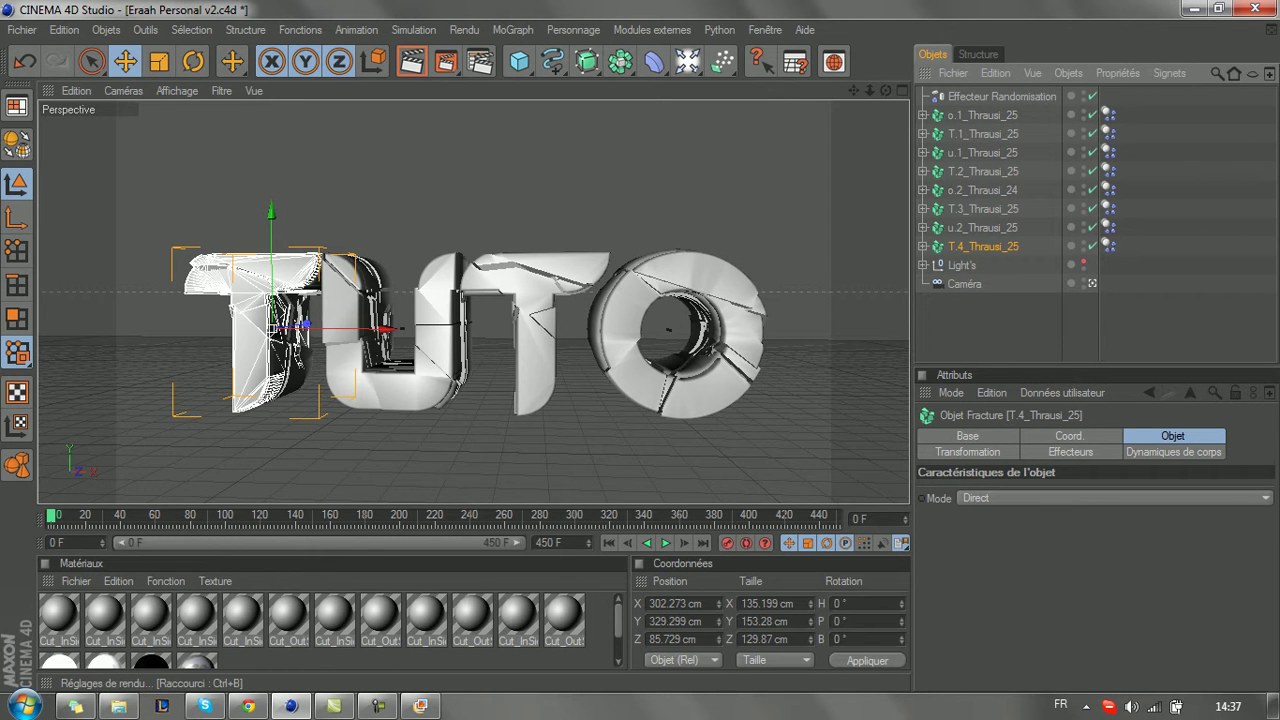
Set the render output to the HDV/HDTV 720 29.97 preset.
left_click(479, 61)
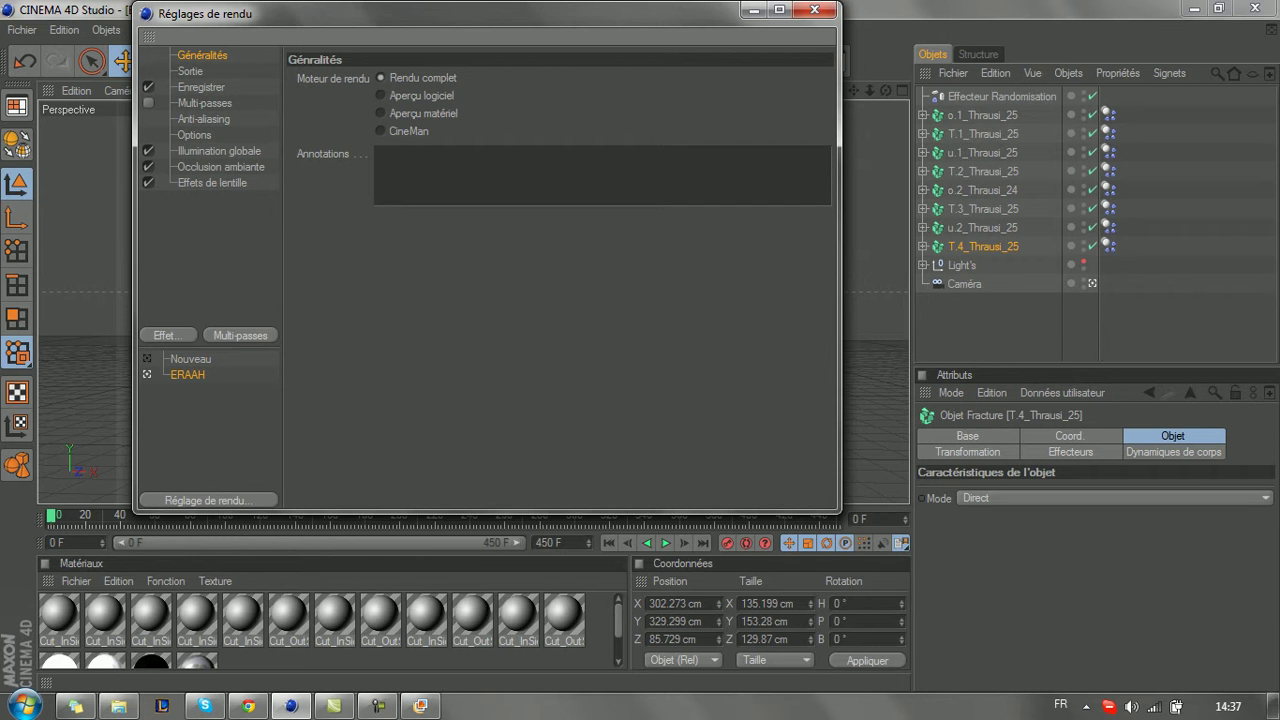
left_click(190, 71)
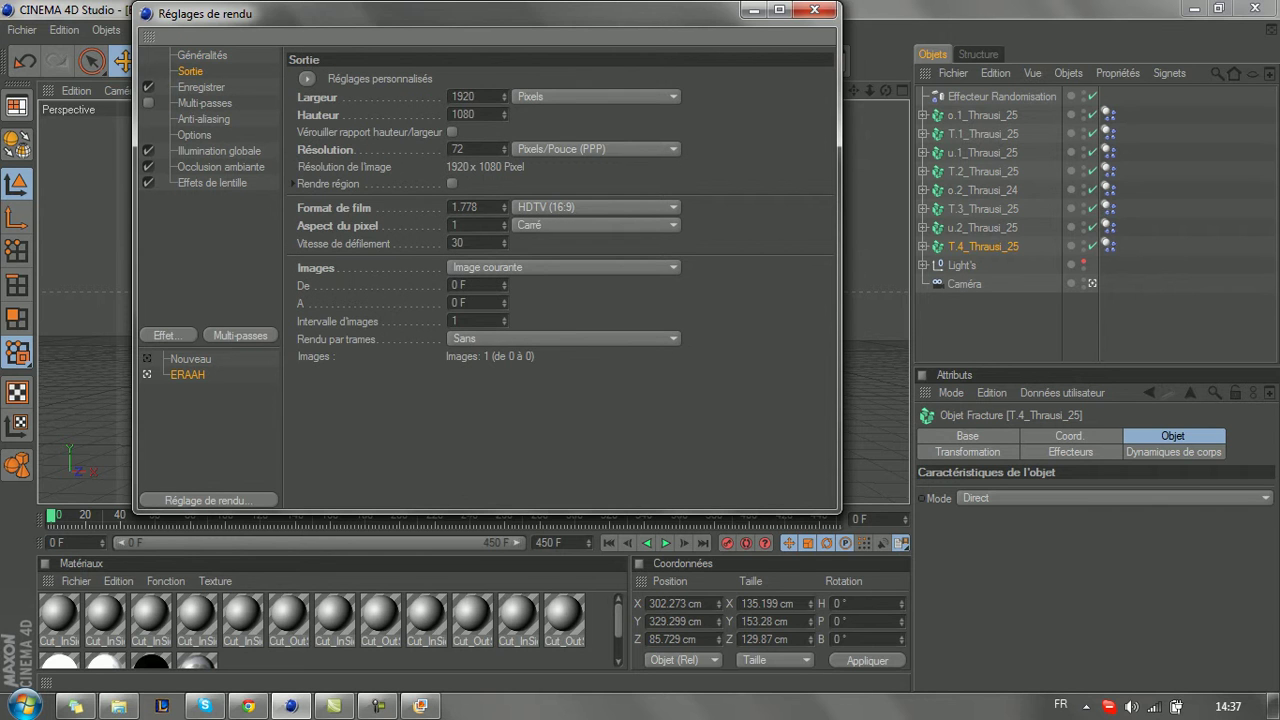
left_click(306, 78)
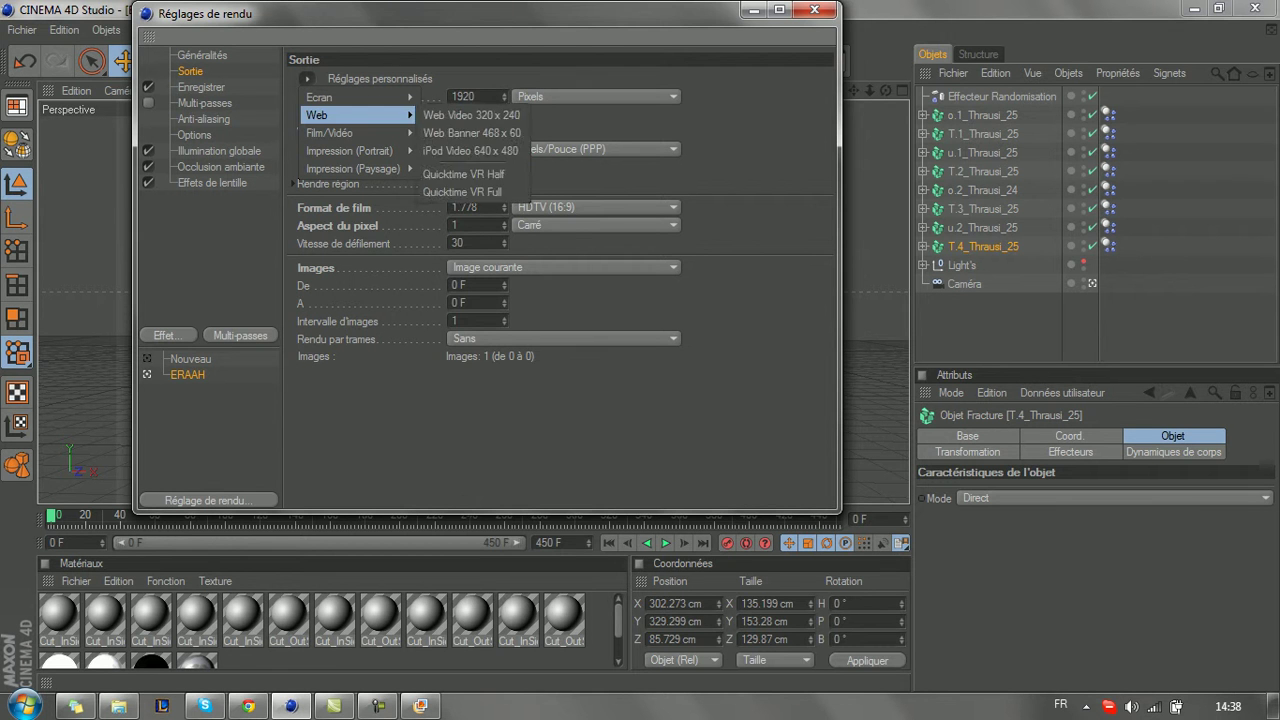
mouse_move(355, 132)
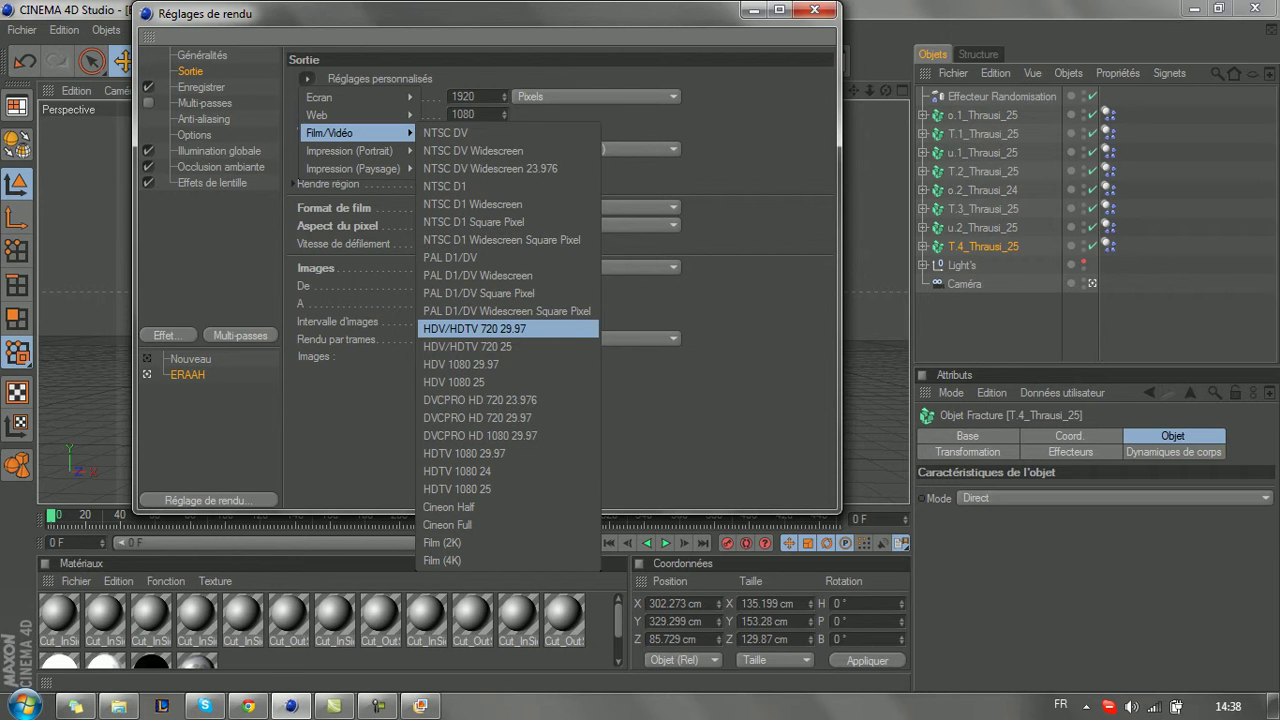
left_click(475, 328)
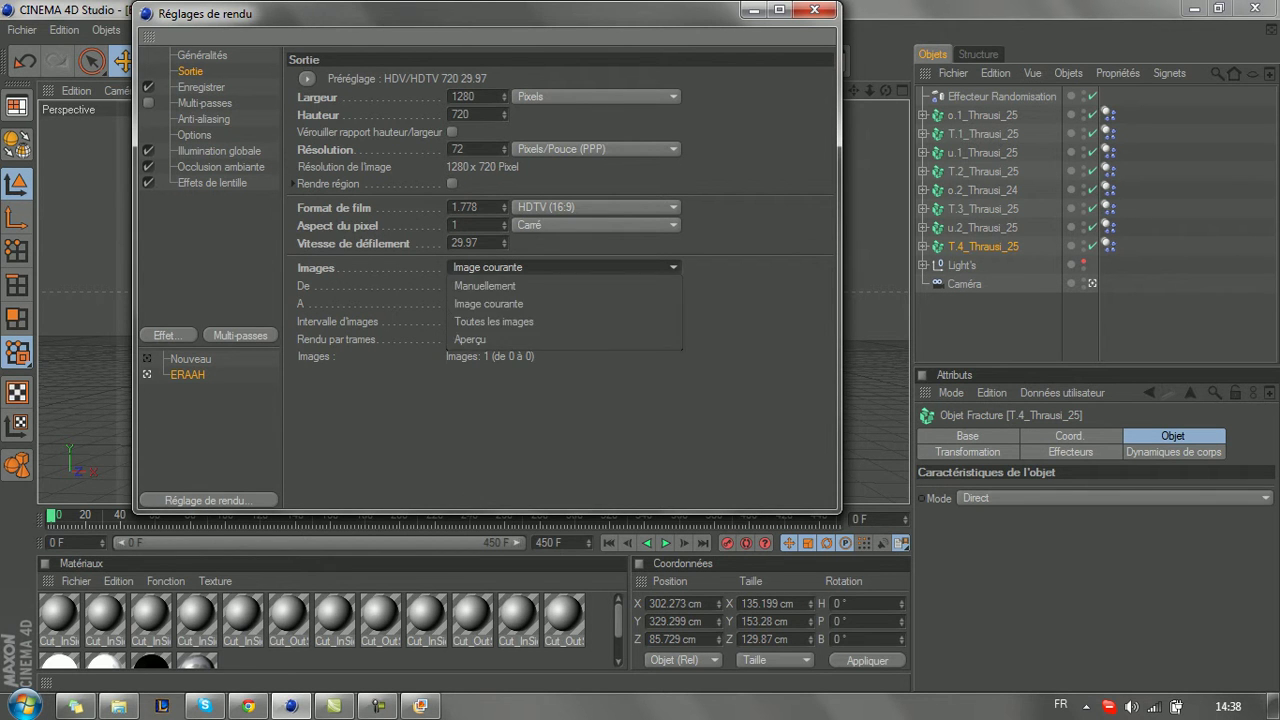
Set the render to be saved in the Images library under the file name "tuto".
left_click(201, 87)
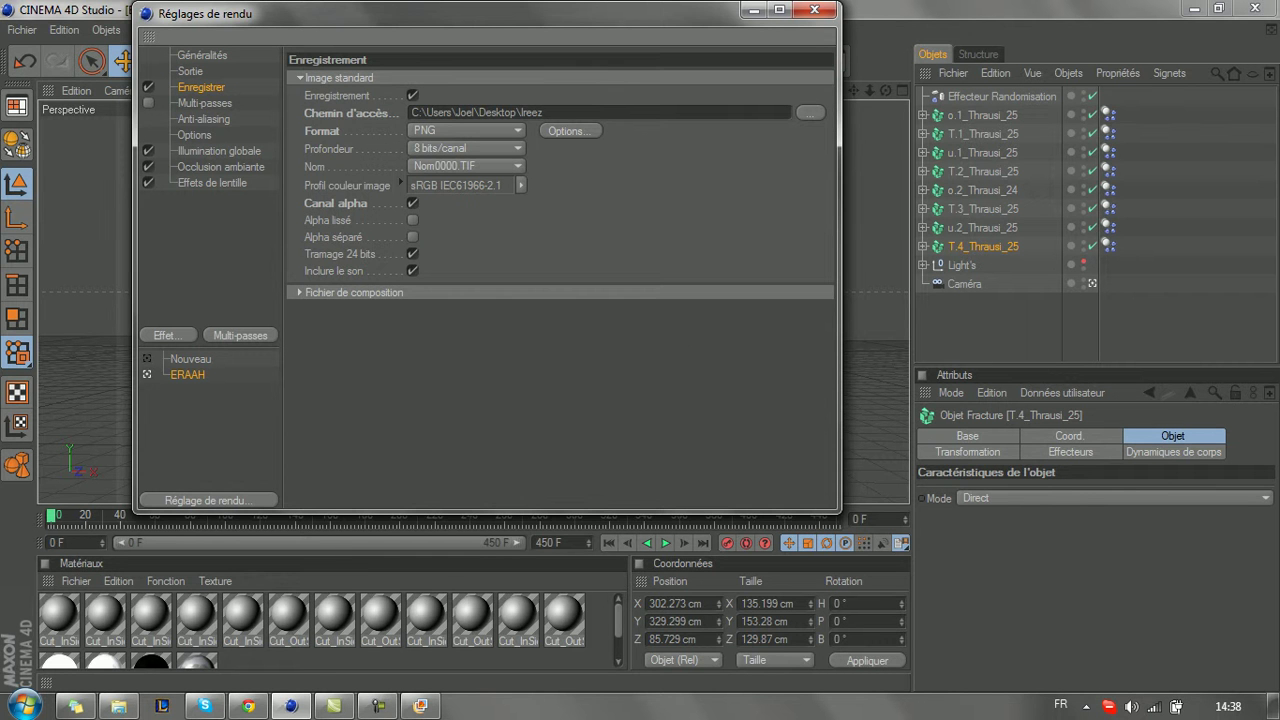
left_click(811, 113)
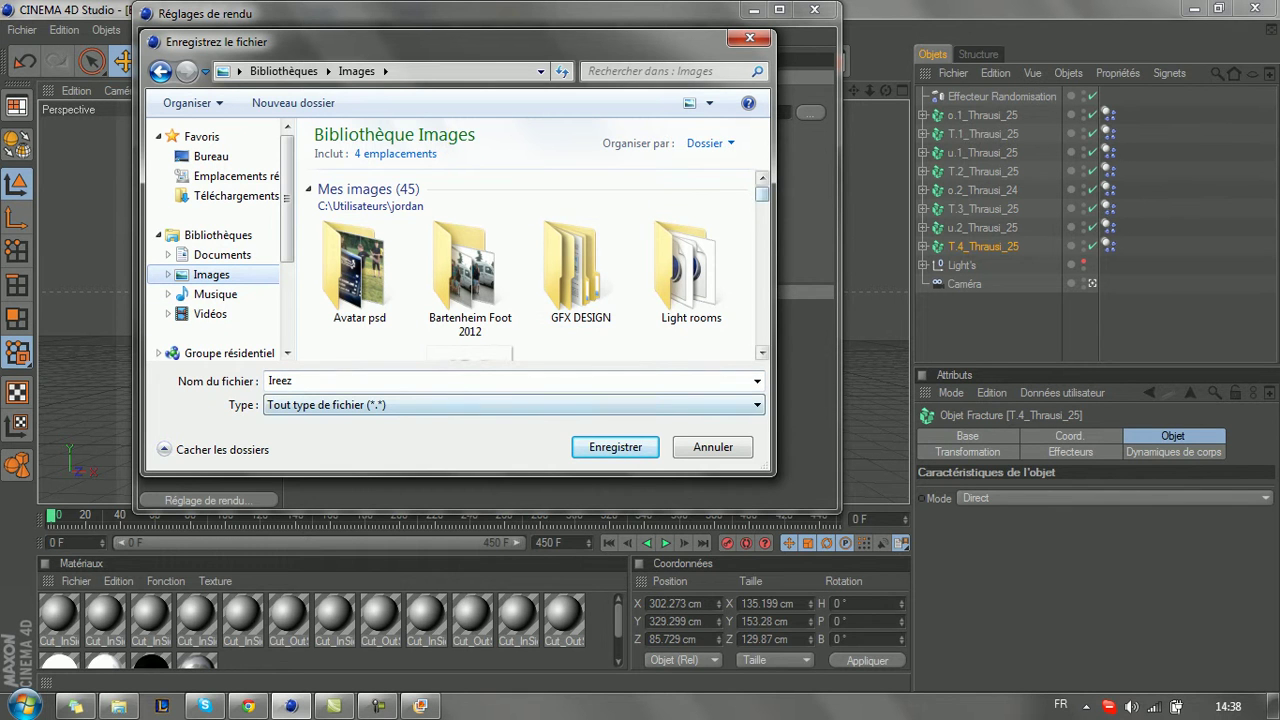
type("tutp")
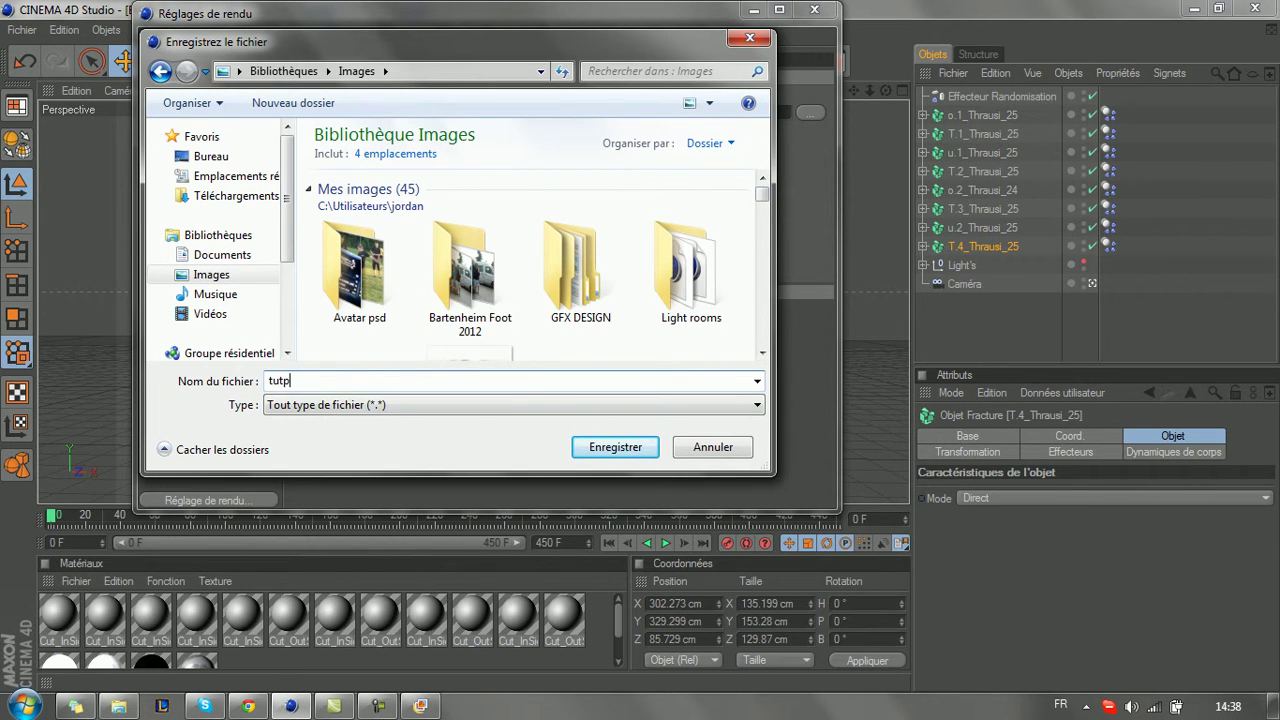
key("BackSpace")
key("BackSpace")
type("to")
key("Return")
Set the render anti-aliasing to Au mieux, and check the options, global illumination and lens effects settings.
left_click(204, 103)
left_click(204, 119)
left_click(486, 78)
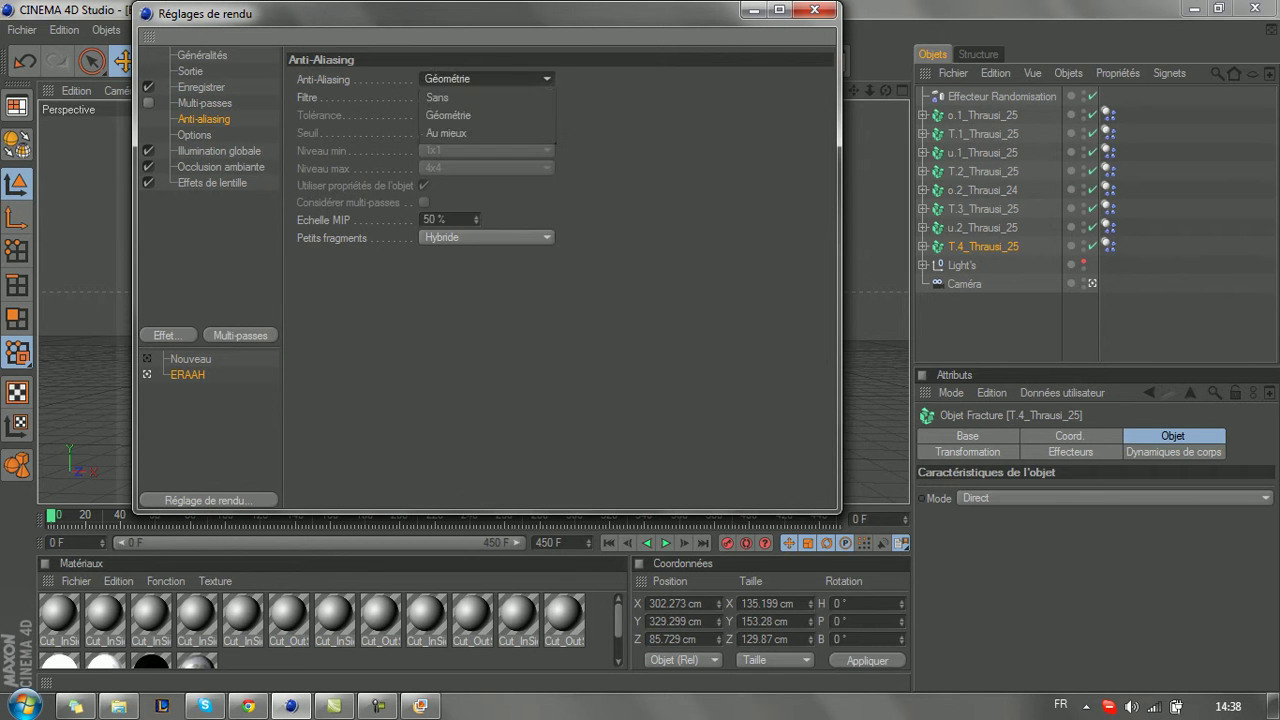
left_click(486, 96)
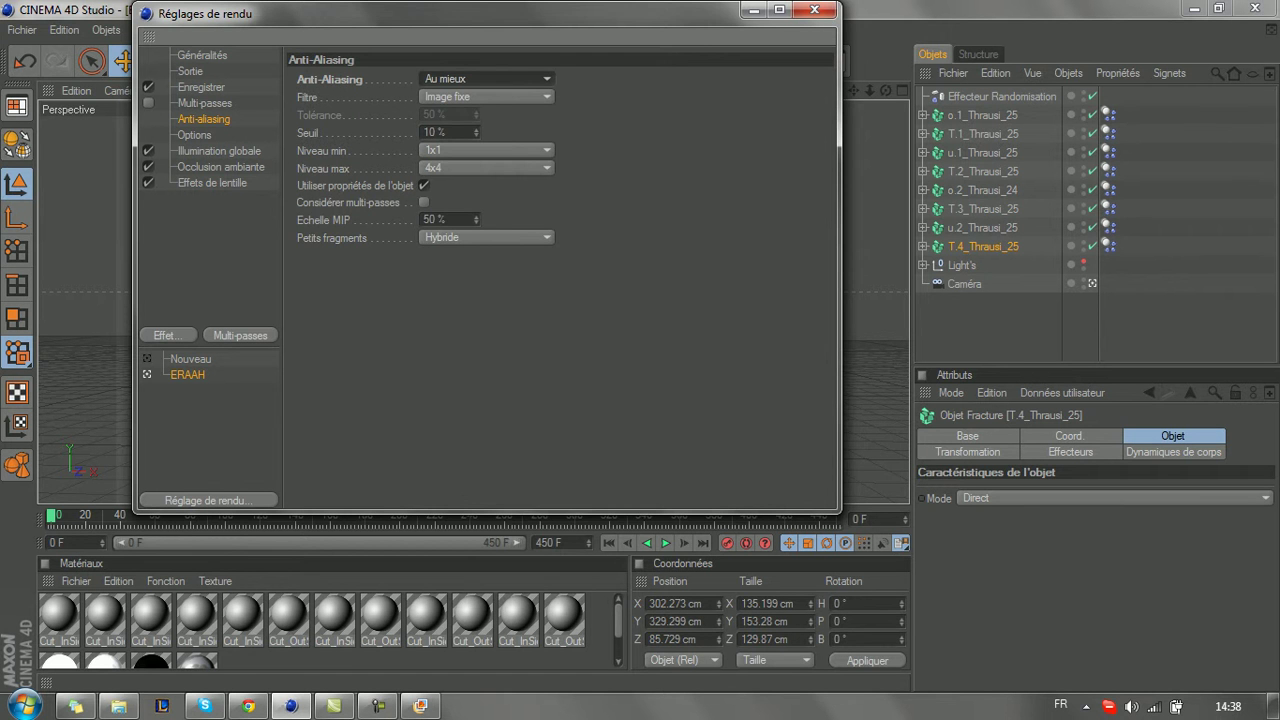
left_click(194, 135)
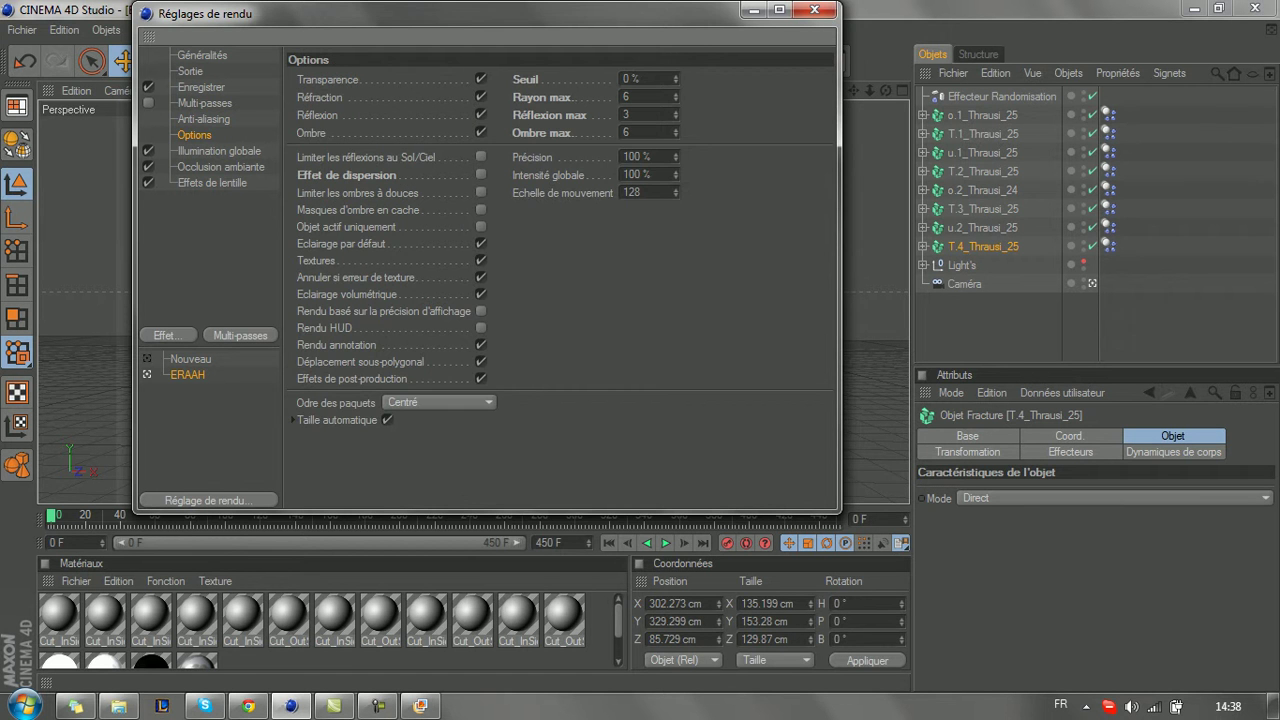
left_click(219, 151)
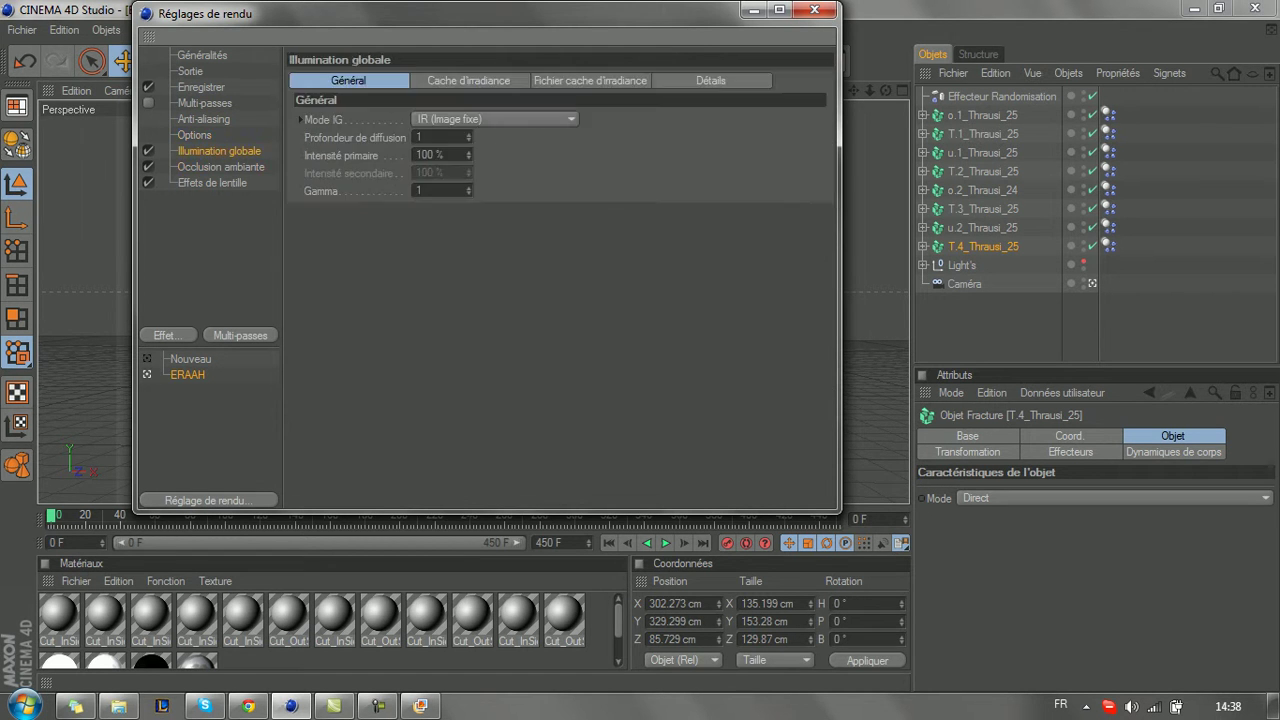
left_click(212, 183)
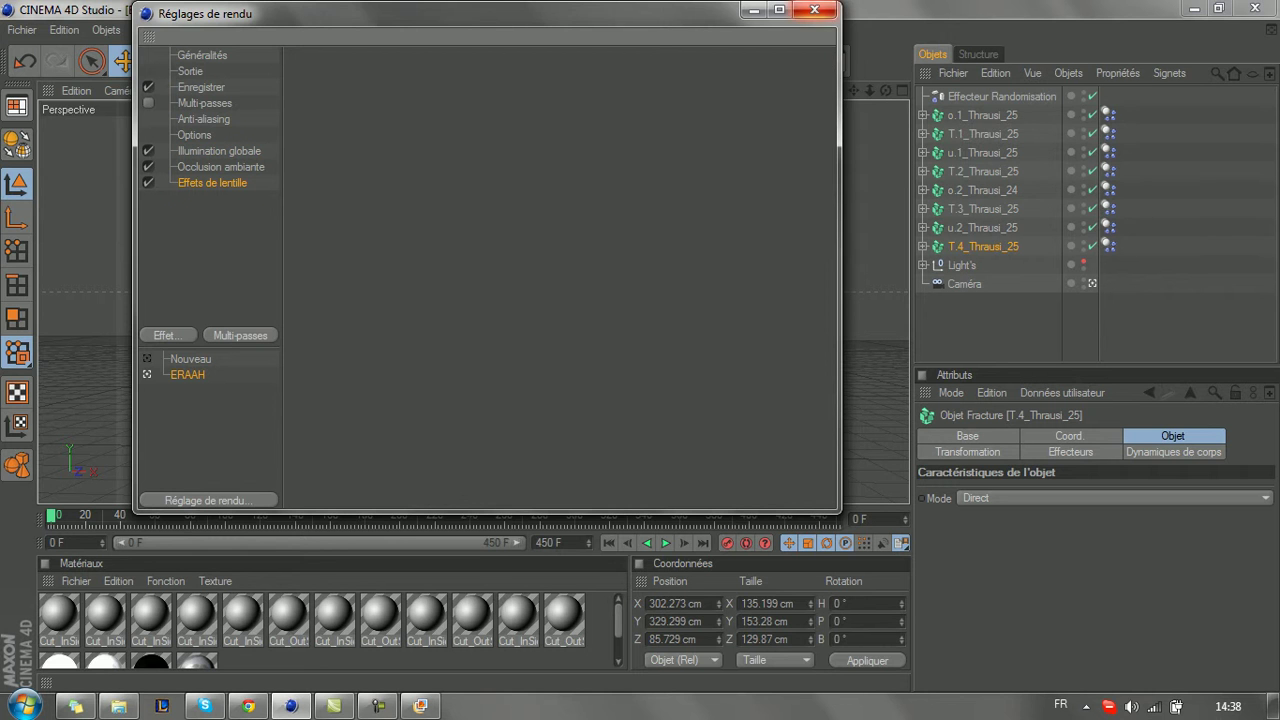
left_click(815, 9)
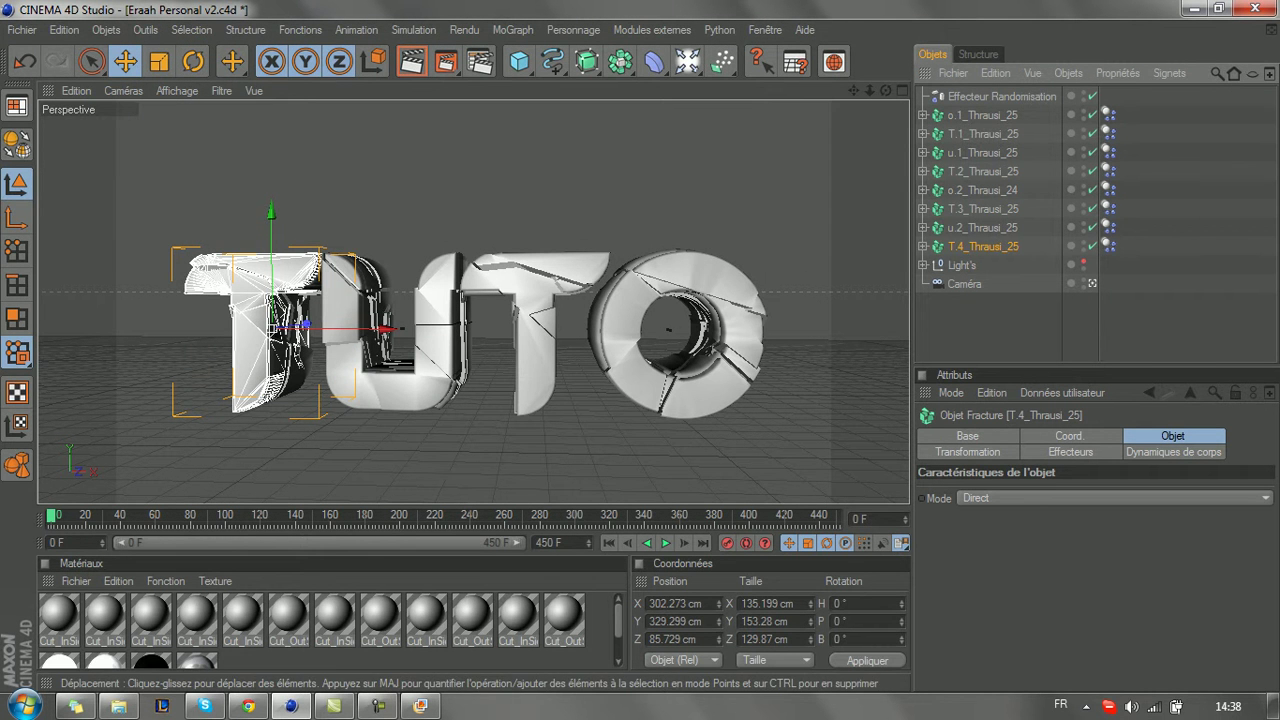
Run a test render of the shattered text in the perspective view and stop it.
left_click(411, 62)
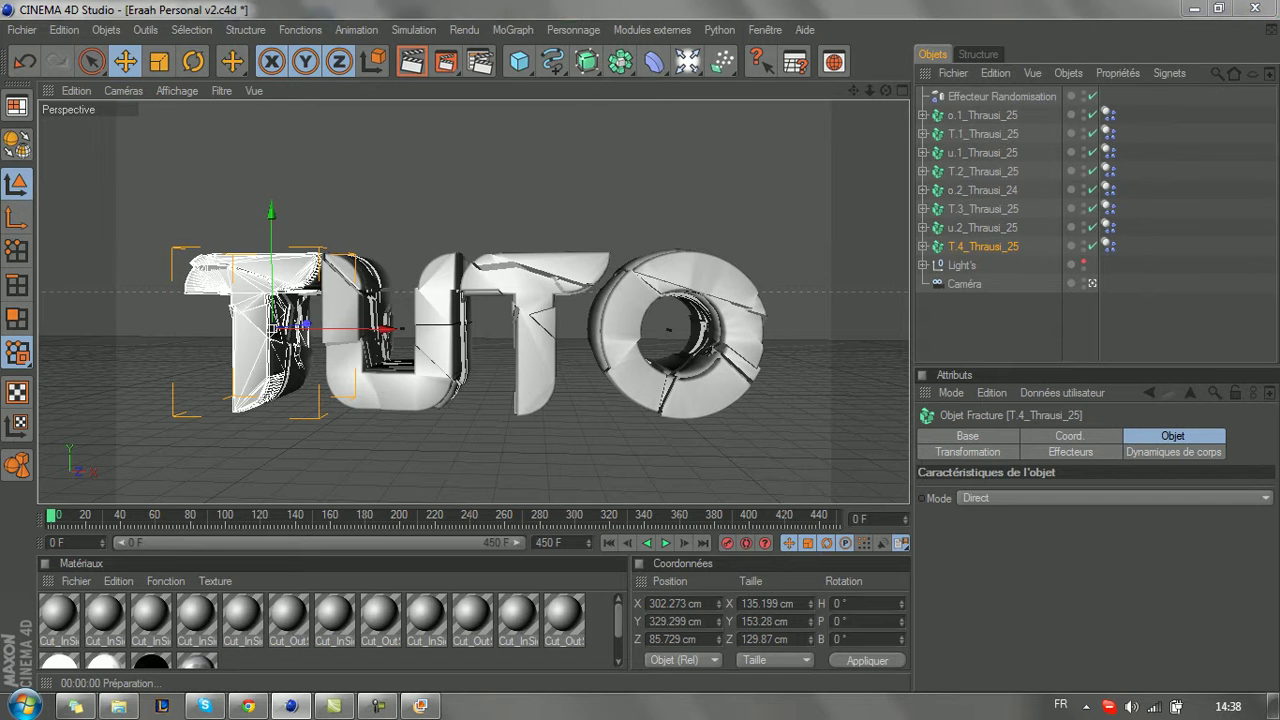
left_click(380, 291)
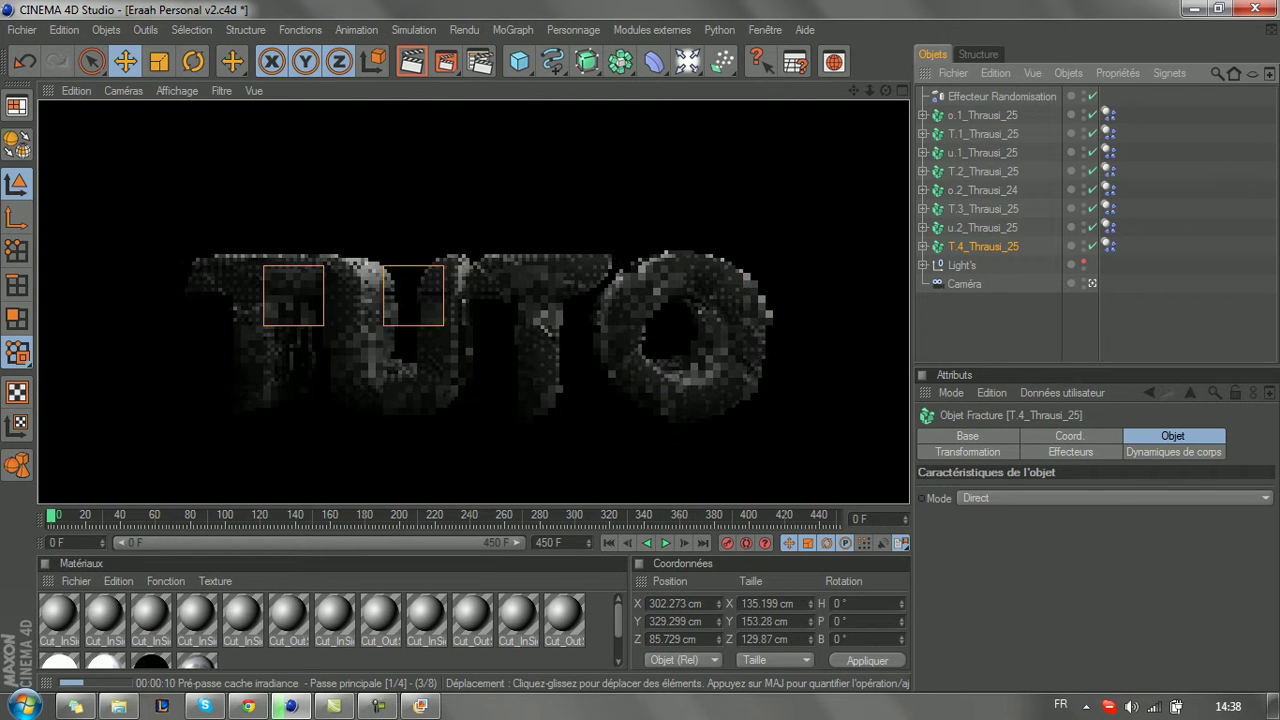
left_click(474, 180)
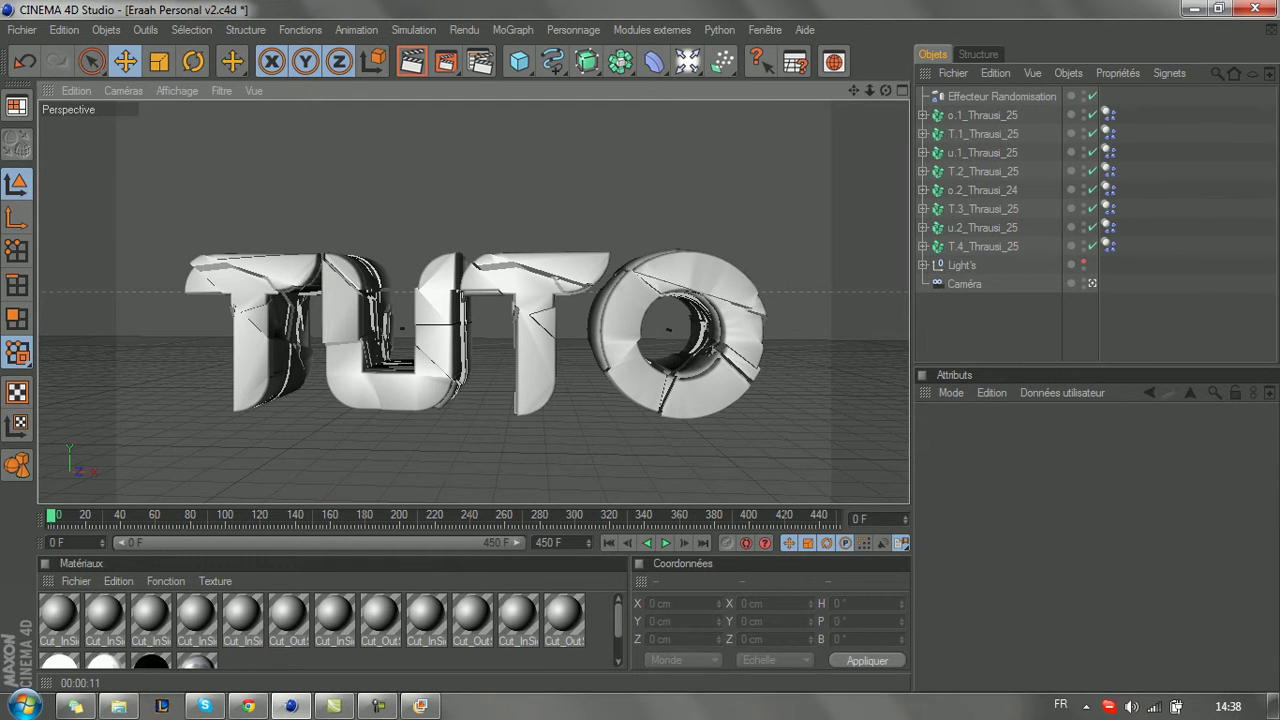
left_click_drag(886, 90, 908, 90)
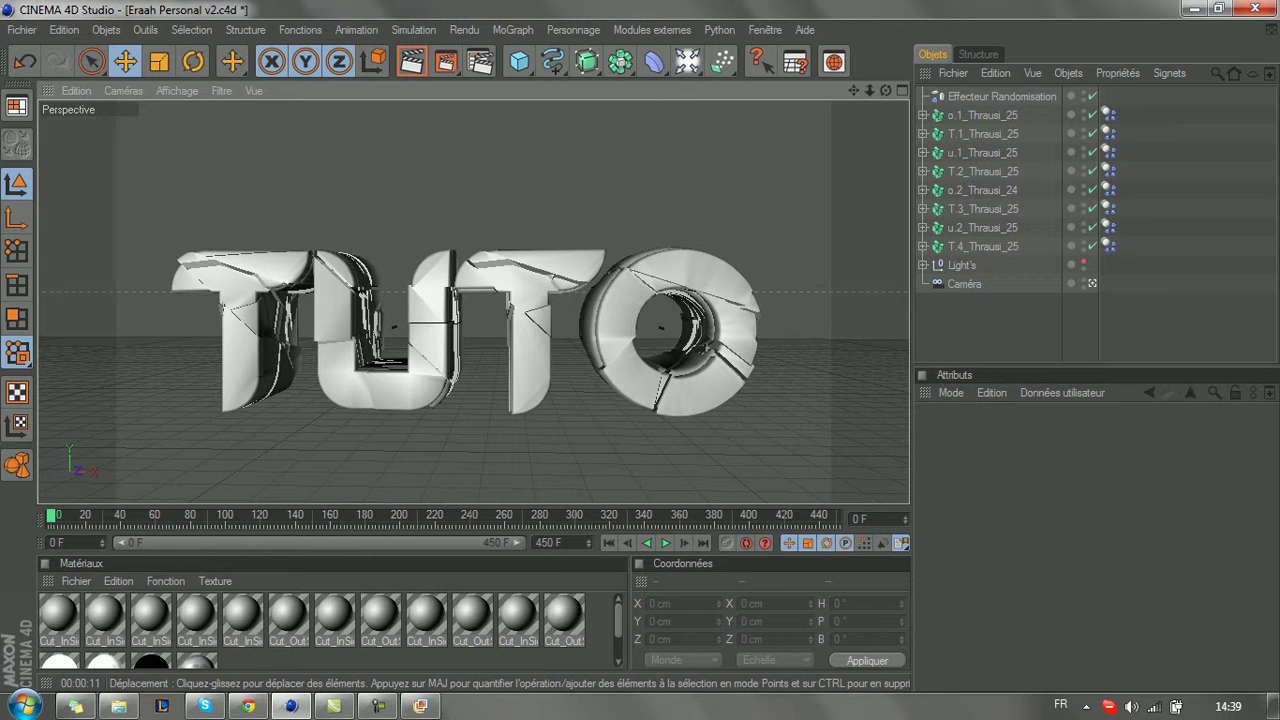
left_click(380, 708)
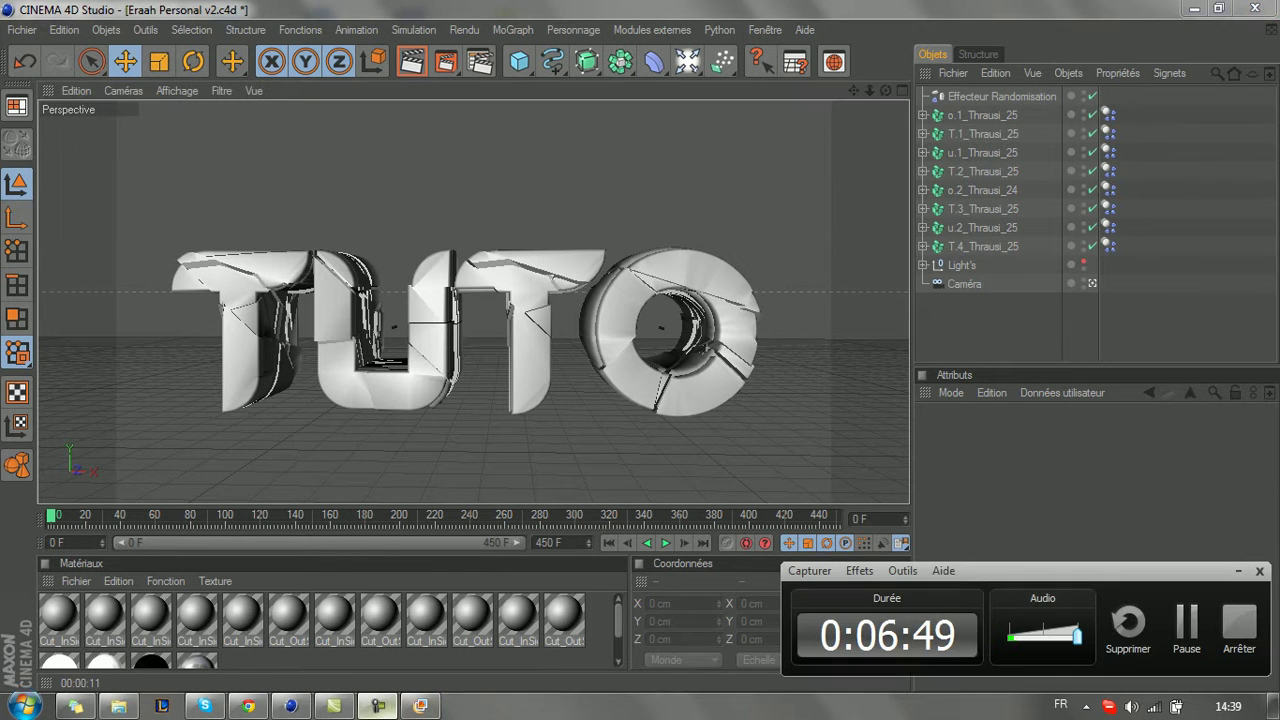